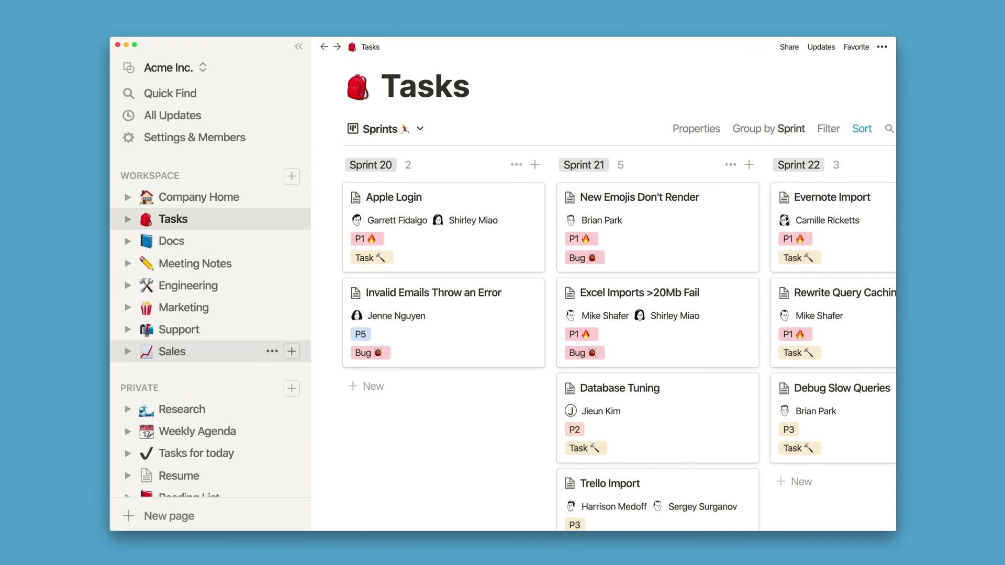
Look through the Sales and Marketing pages and tick off the Send email to-do
left_click(172, 352)
left_click(184, 307)
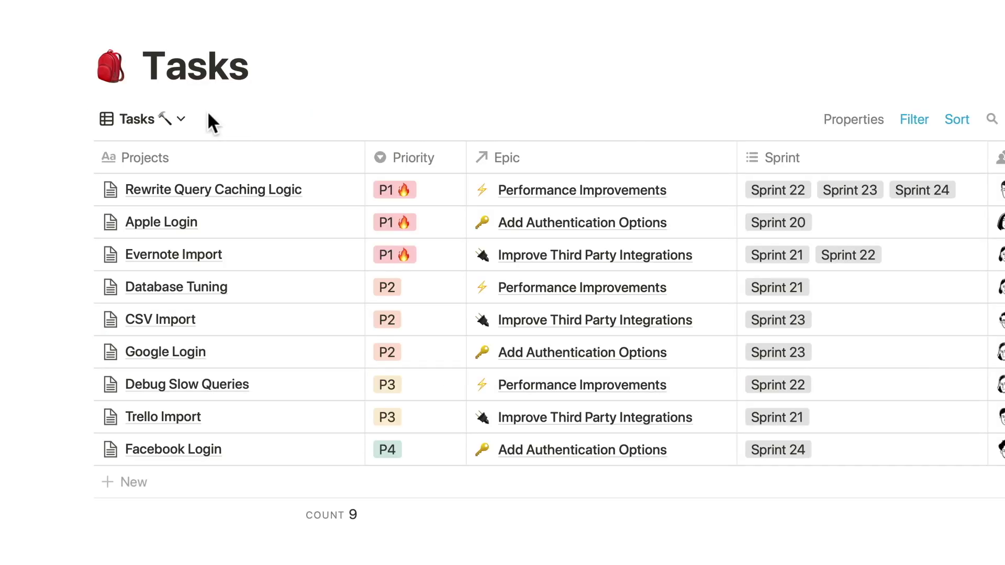
left_click(179, 117)
Switch Tasks to the By Status board and move the Apple Login card to another status
left_click(173, 269)
left_click(180, 119)
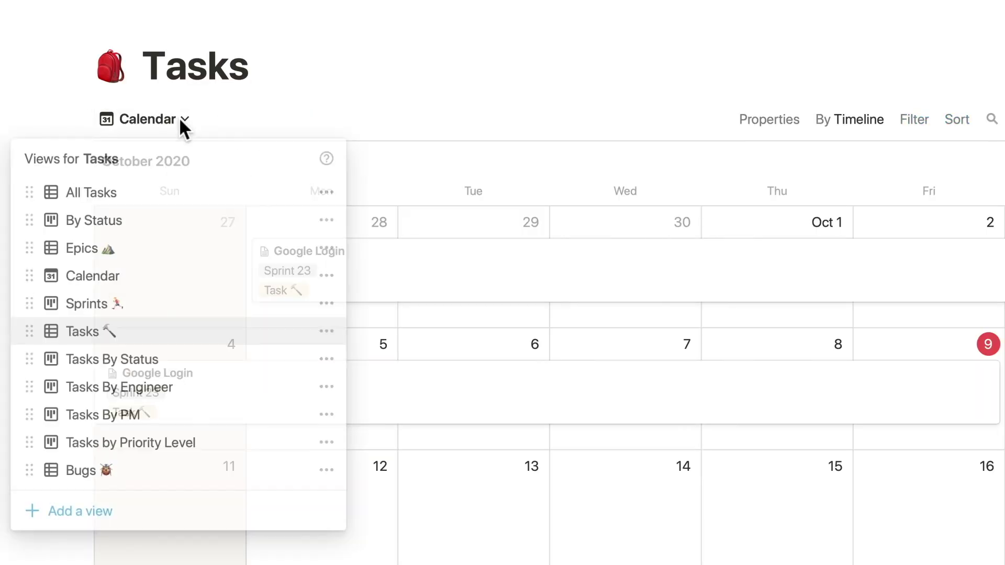
left_click(143, 220)
left_click_drag(522, 352, 687, 218)
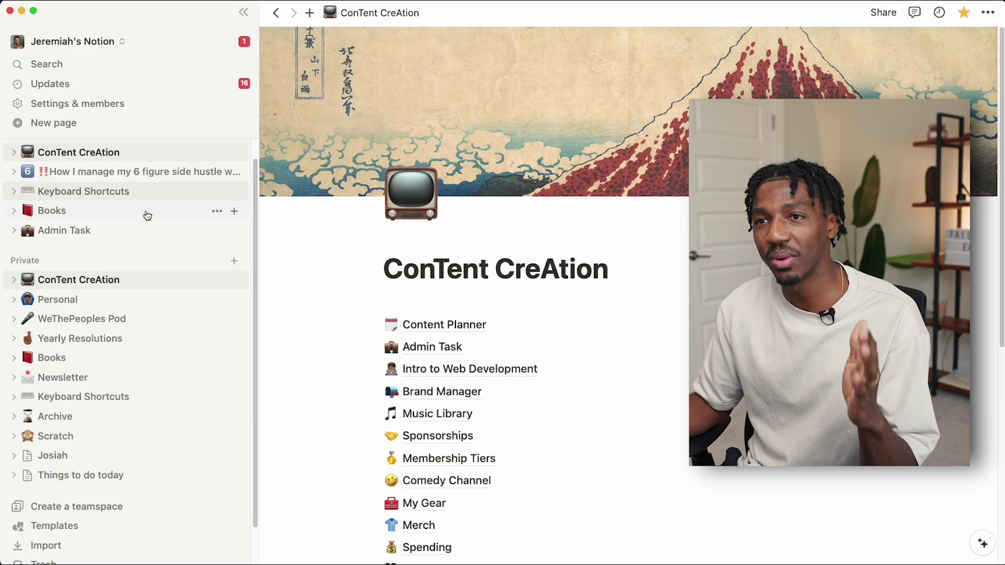
scroll(289, 439, "up", 1)
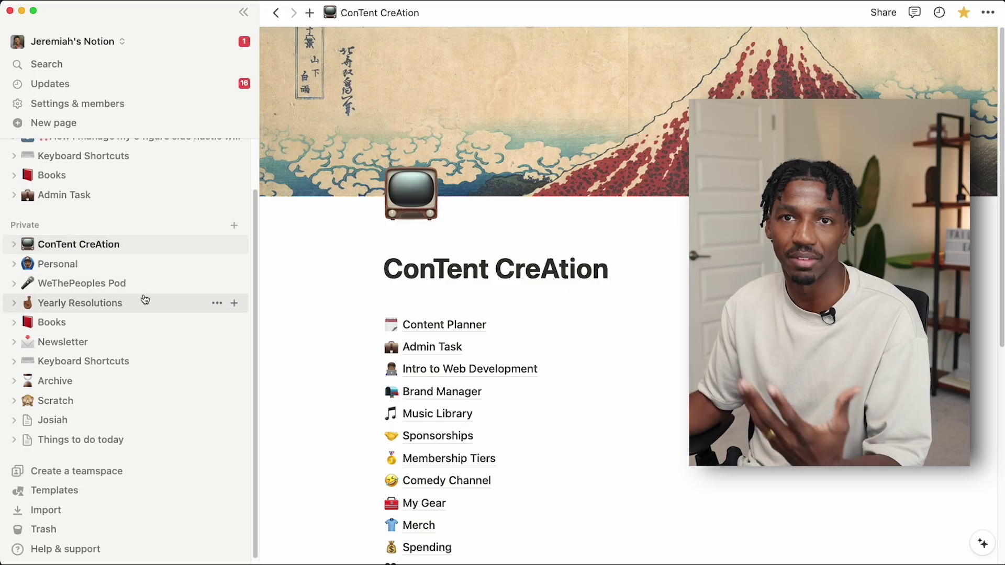
scroll(59, 322, "up", 2)
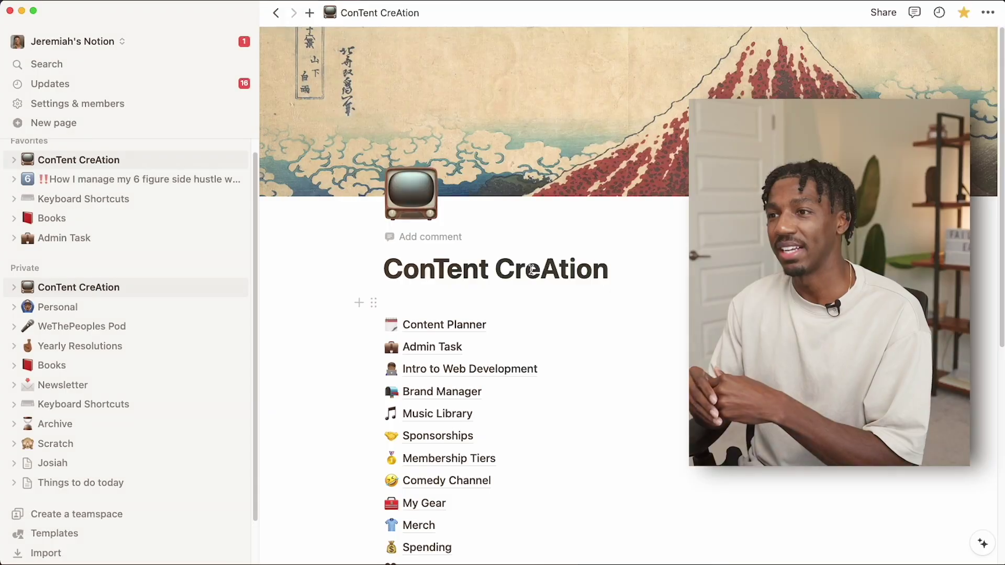
Scroll down the ConTent CreAtion page and open Content Planner
scroll(550, 281, "down", 1)
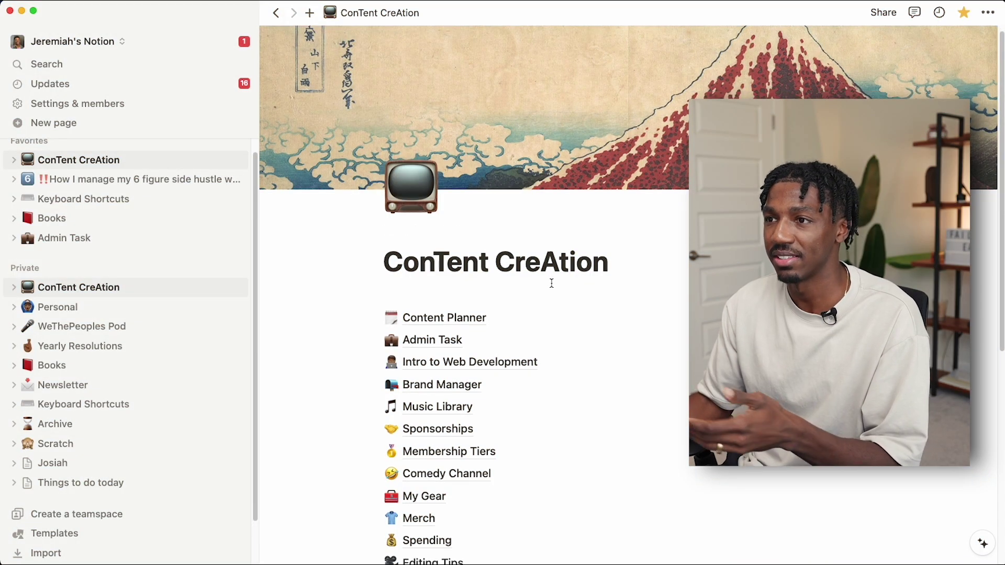
scroll(551, 284, "down", 5)
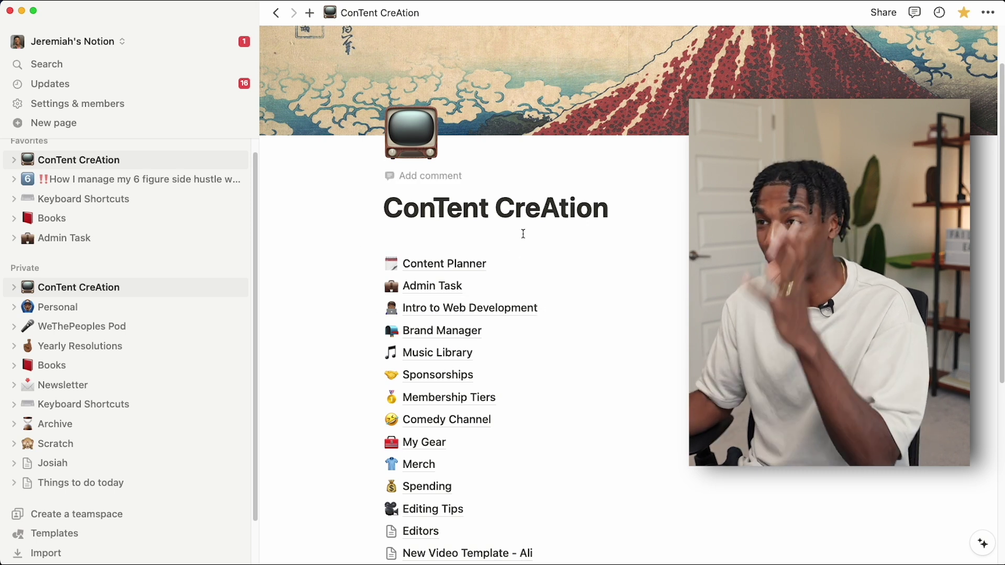
scroll(554, 281, "down", 10)
left_click(491, 153)
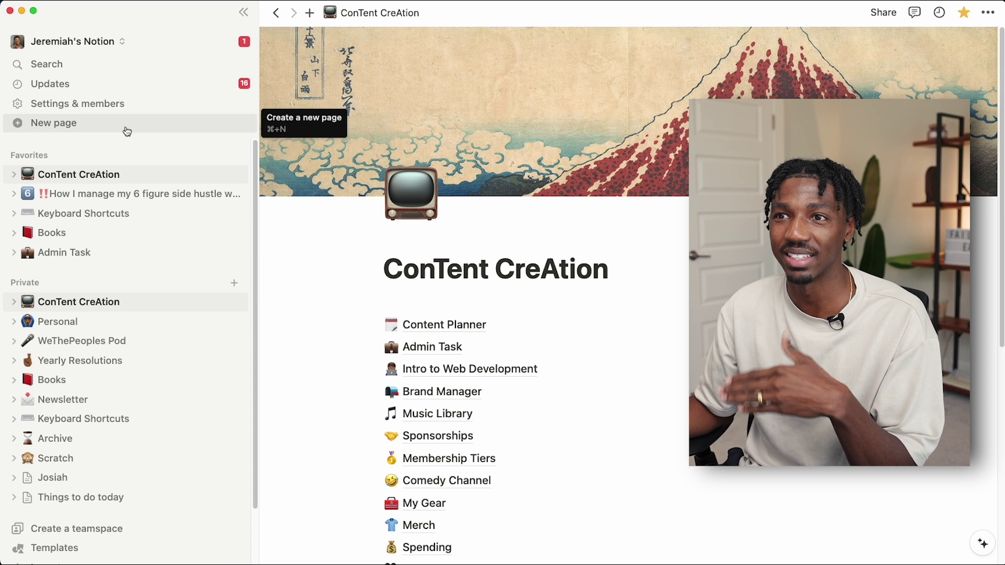
Create a 'Things to do' page with to-dos mow, eat and sleep, then close its preview
left_click(126, 126)
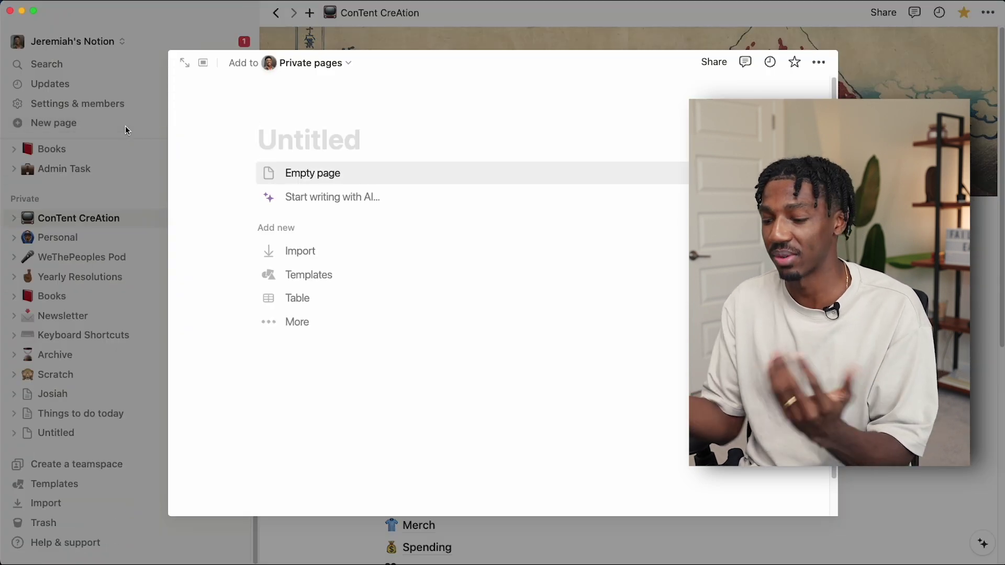
type("Things to do")
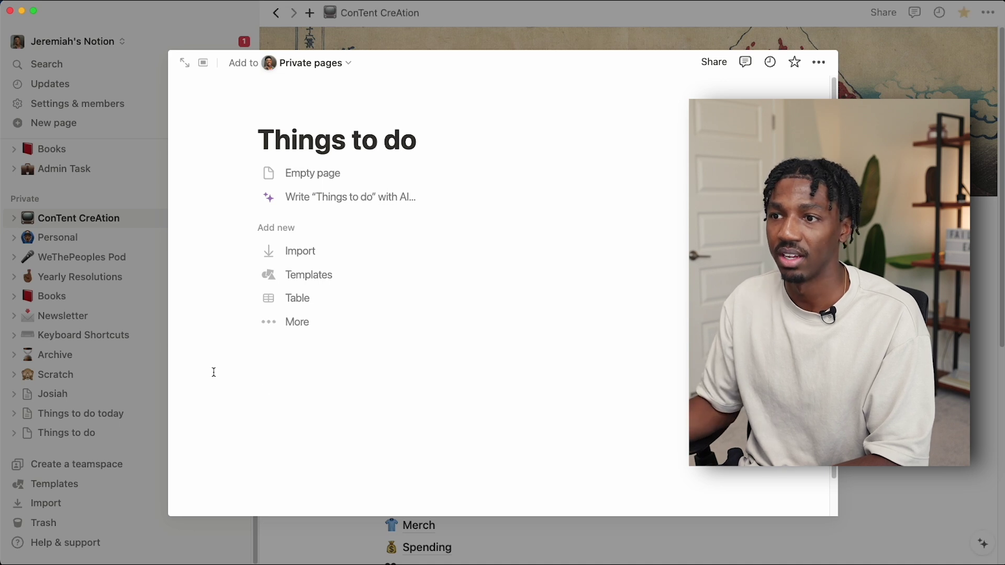
key("Return")
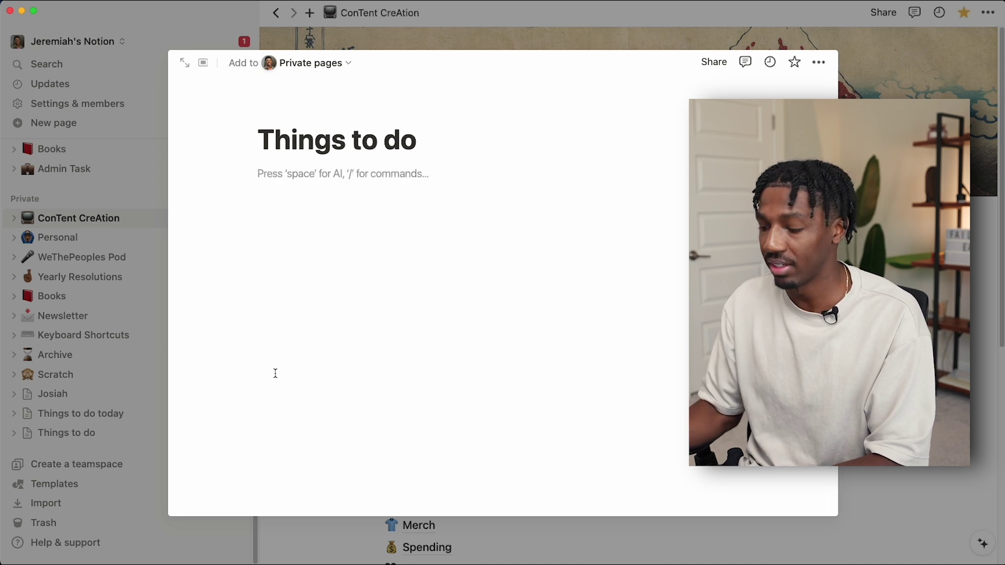
type("[] m")
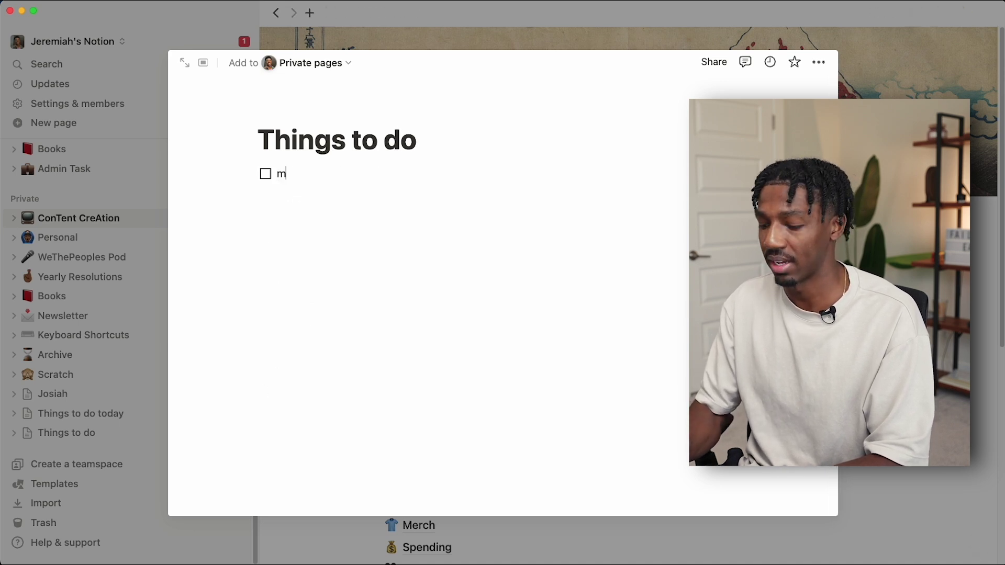
type("ow")
key("Return")
type("eat")
key("Return")
key("space")
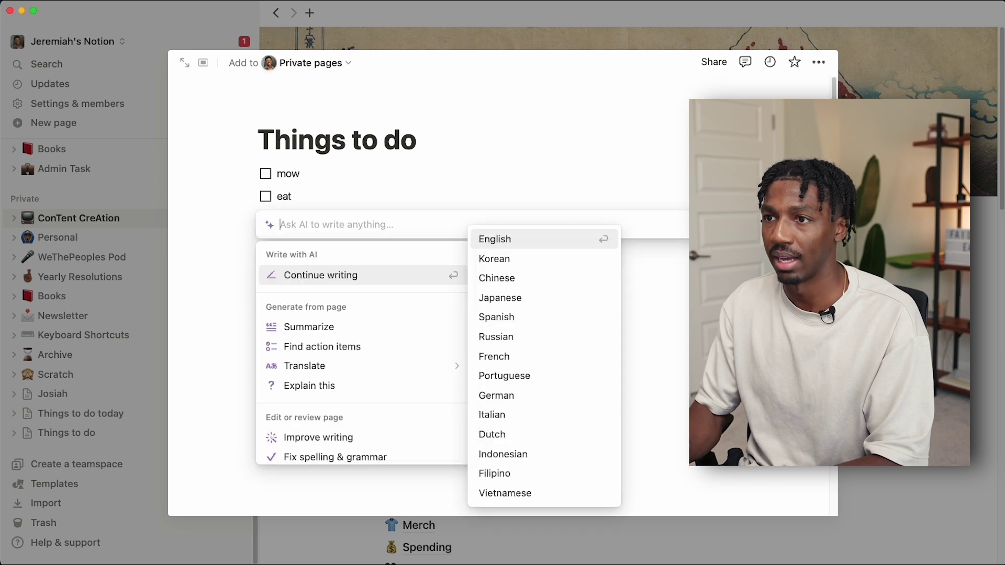
key("Escape")
type("sleep")
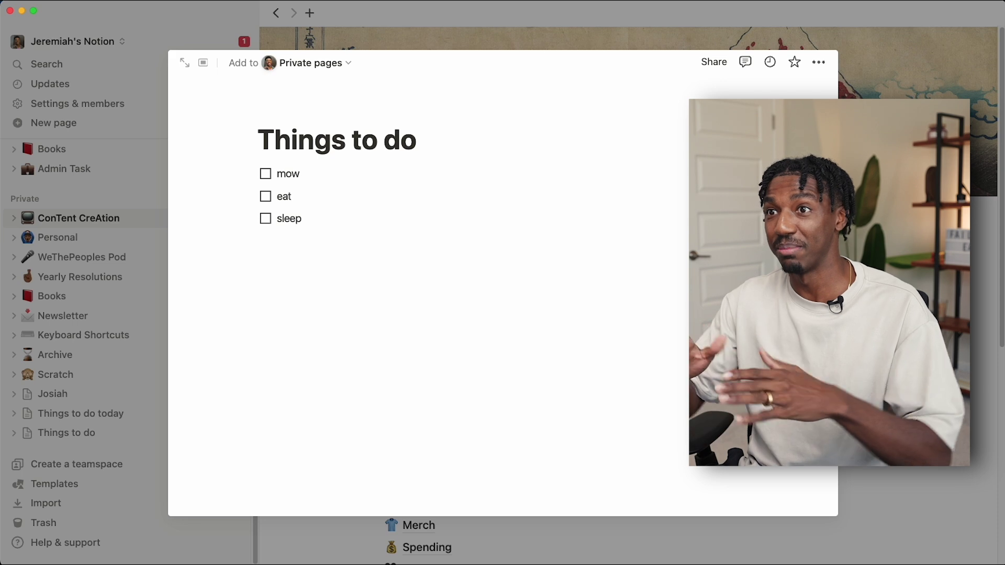
left_click(160, 112)
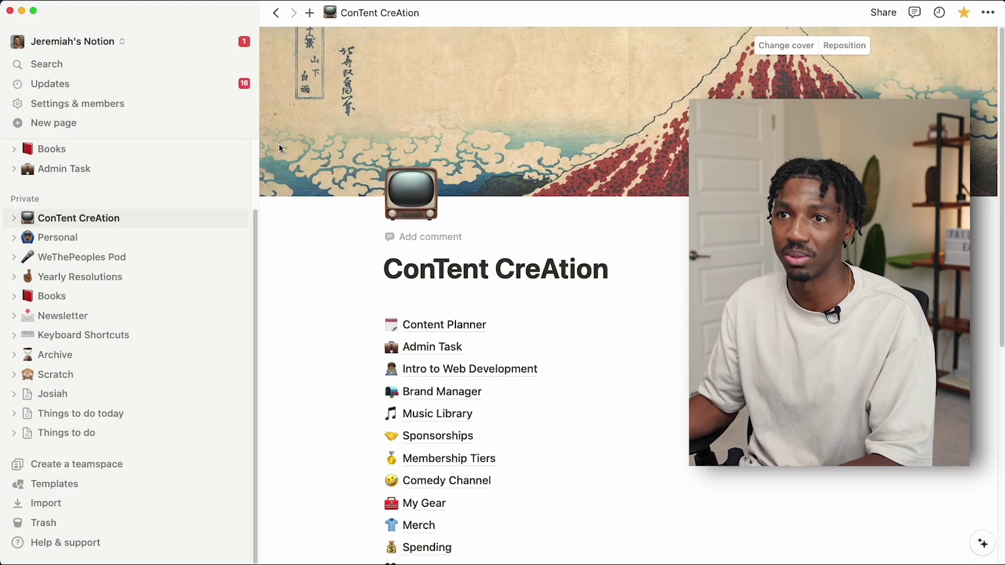
Create a new page from the gallery's Standard Operating Procedure (SOP) template
left_click(79, 123)
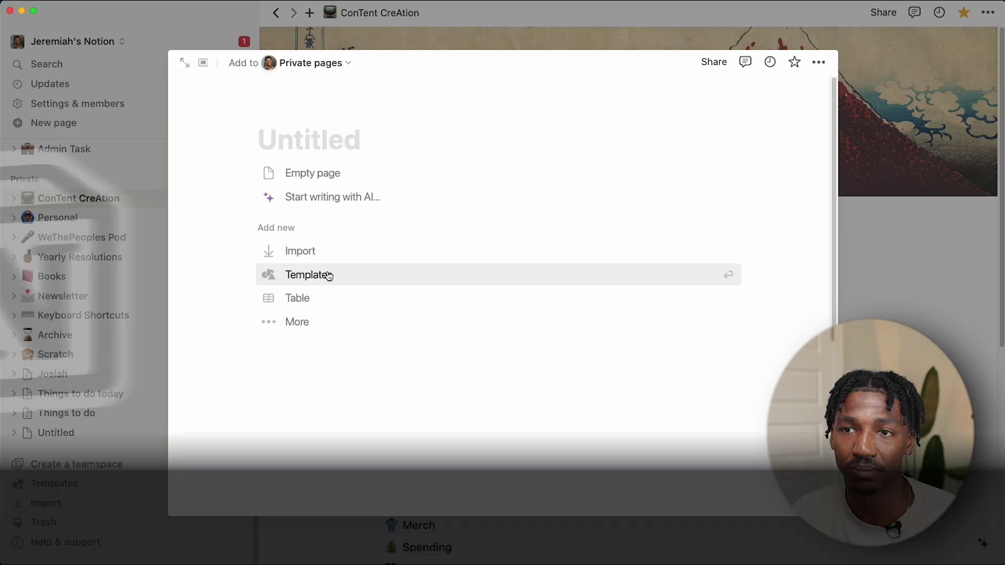
left_click(328, 276)
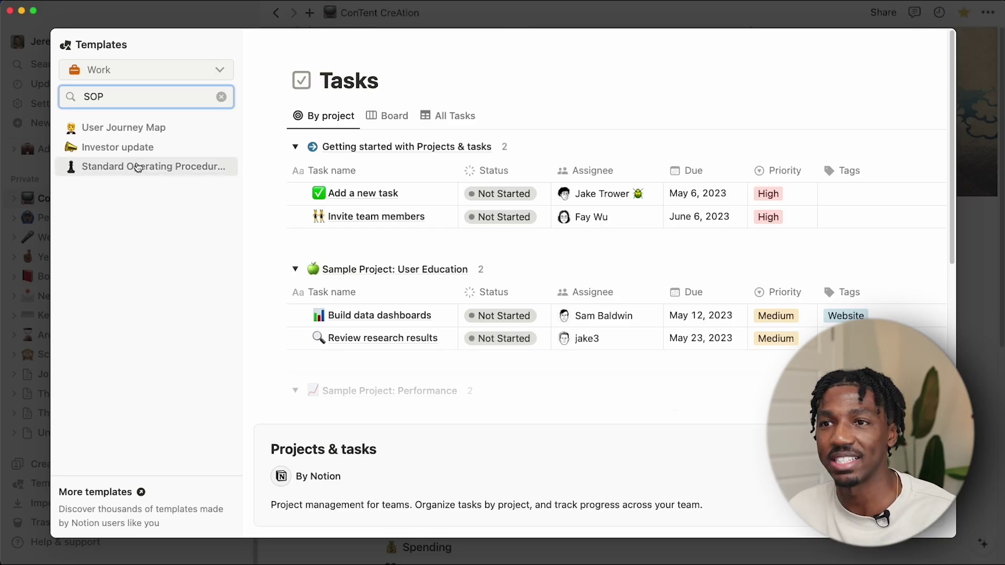
left_click(137, 167)
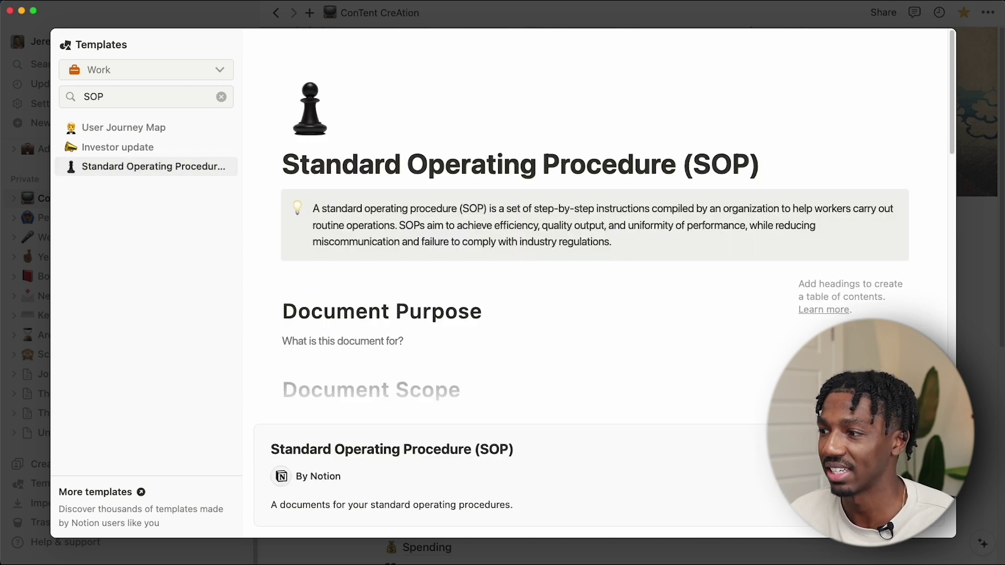
left_click(890, 451)
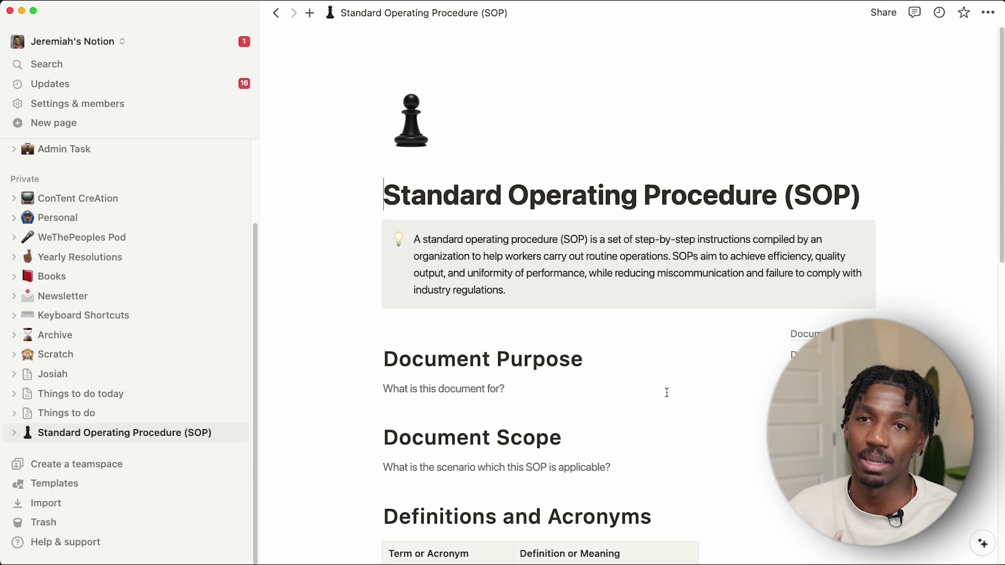
scroll(658, 339, "down", 1)
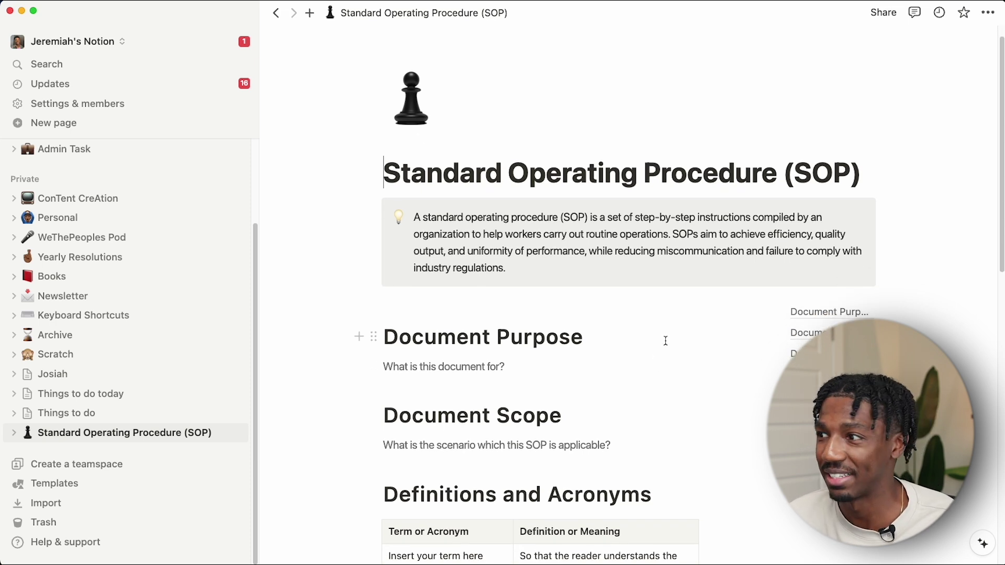
scroll(665, 341, "down", 1)
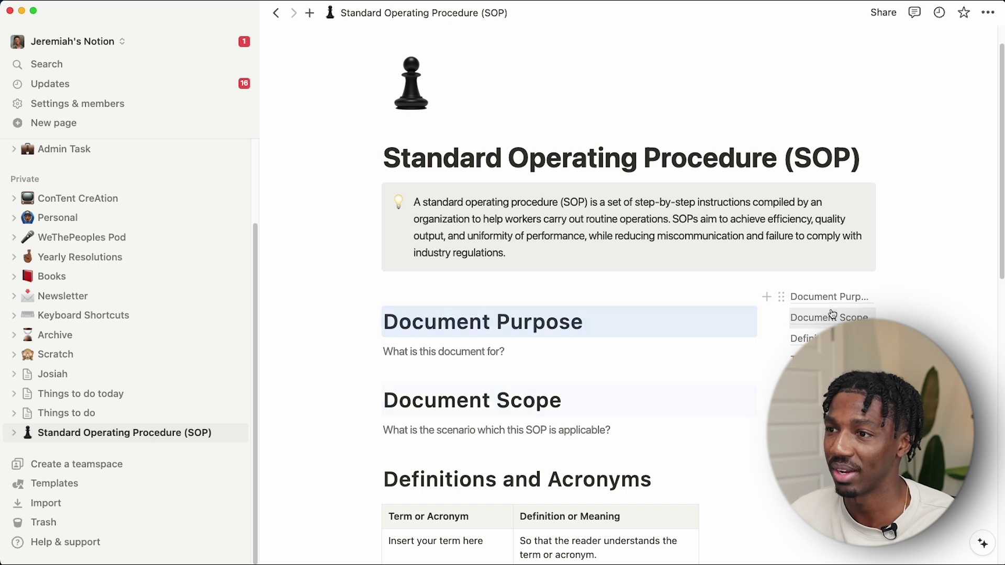
scroll(712, 323, "up", 2)
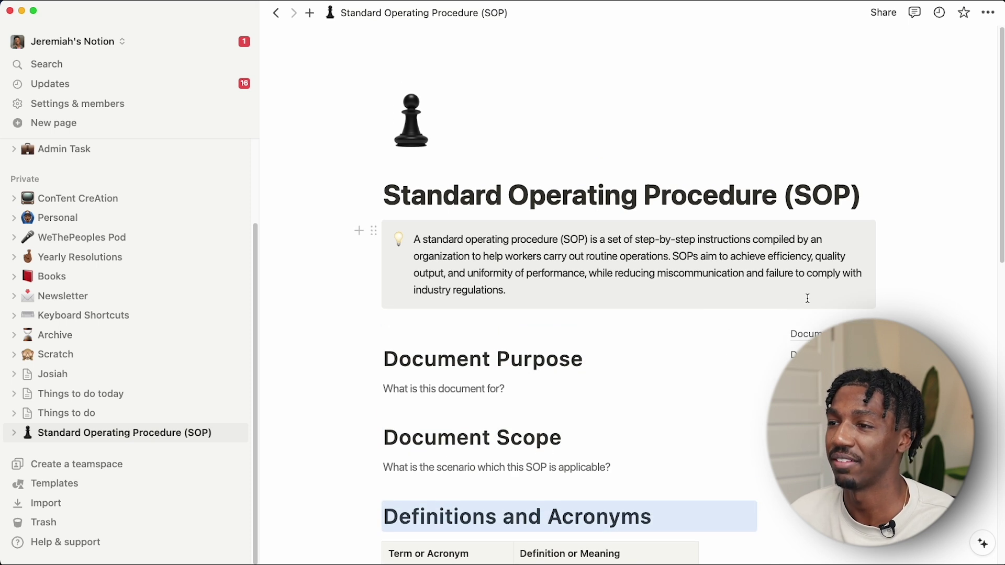
left_click_drag(808, 299, 501, 254)
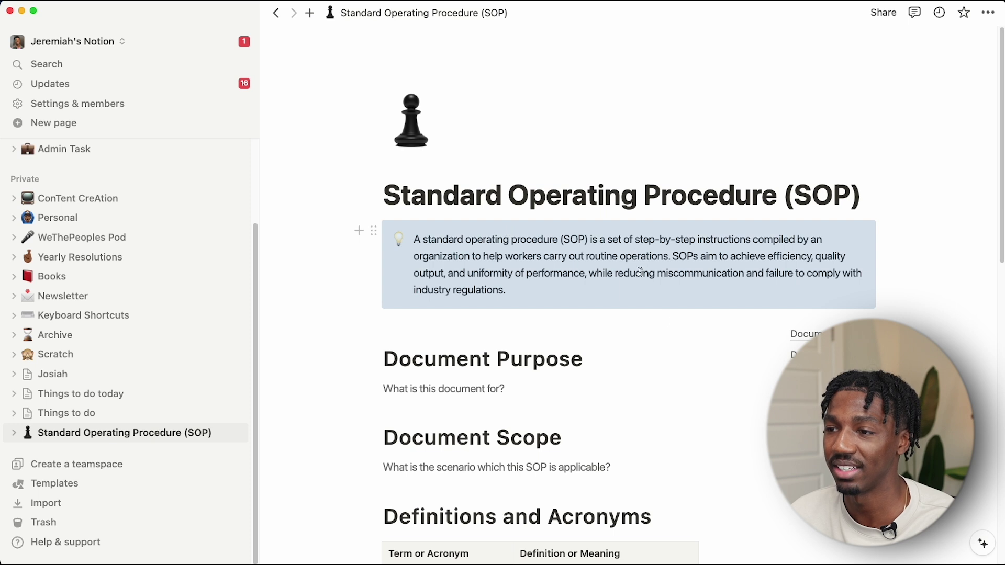
scroll(640, 272, "down", 10)
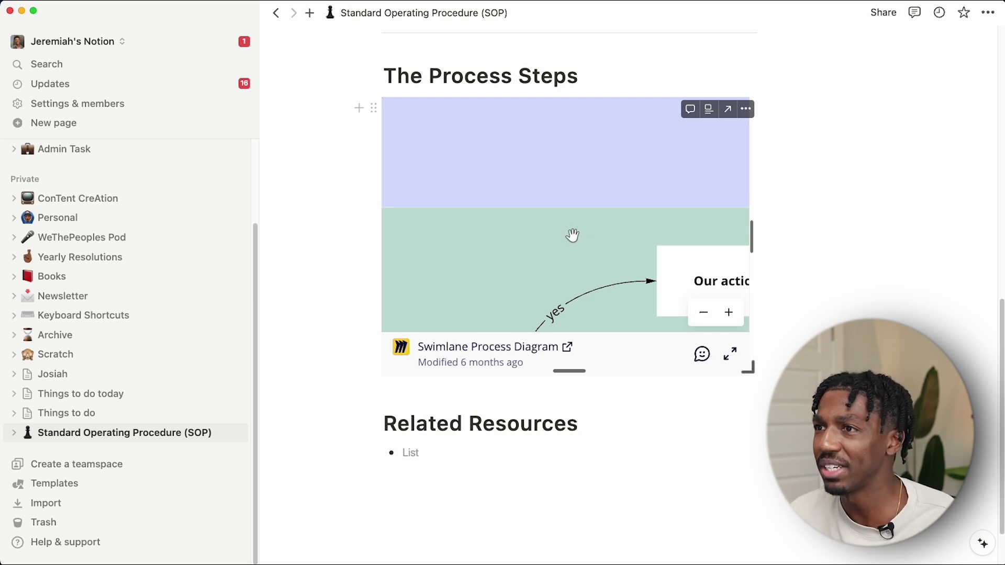
scroll(572, 235, "up", 20)
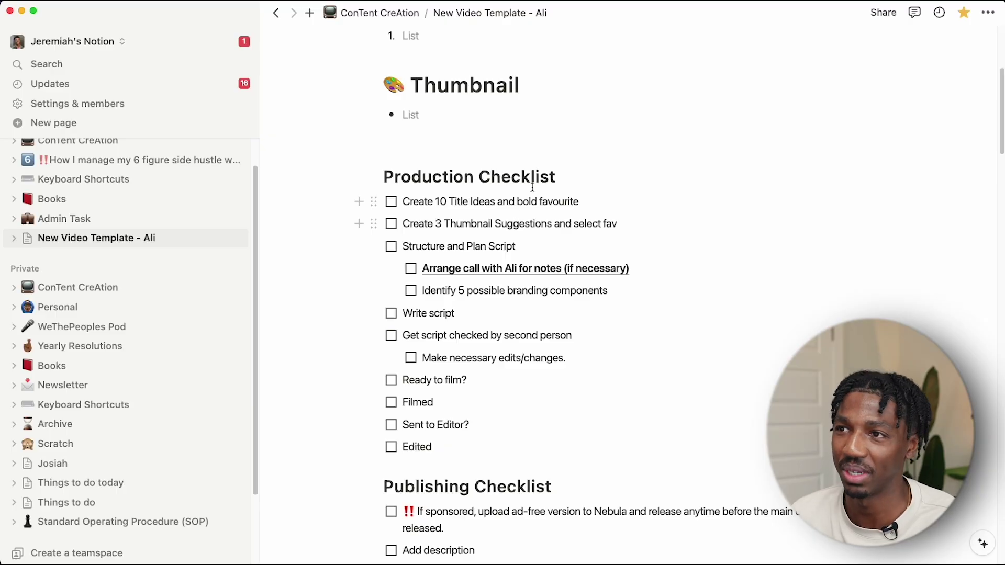
Scroll through the video template's production, publishing and remix checklists
scroll(524, 210, "down", 2)
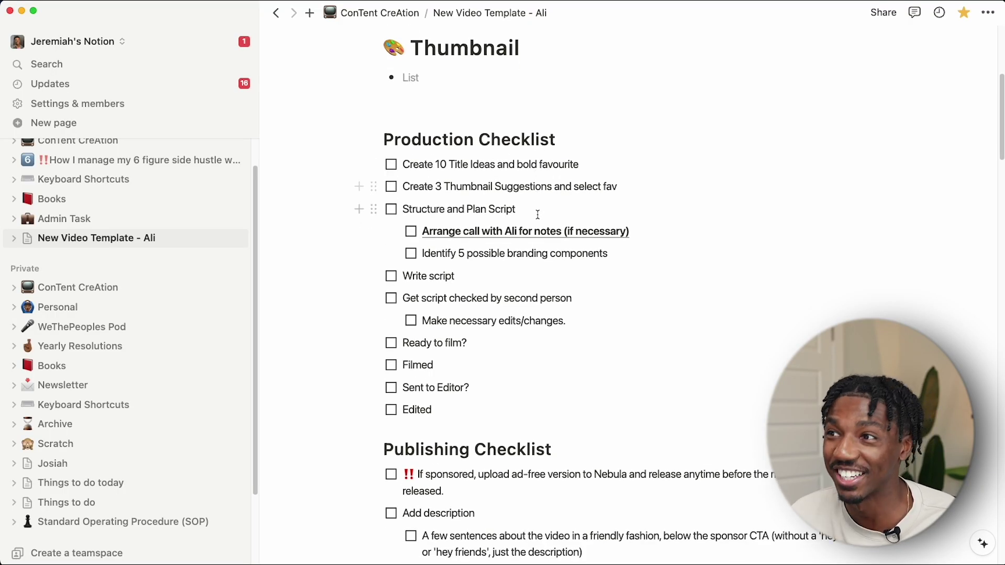
scroll(523, 210, "down", 10)
scroll(503, 225, "down", 20)
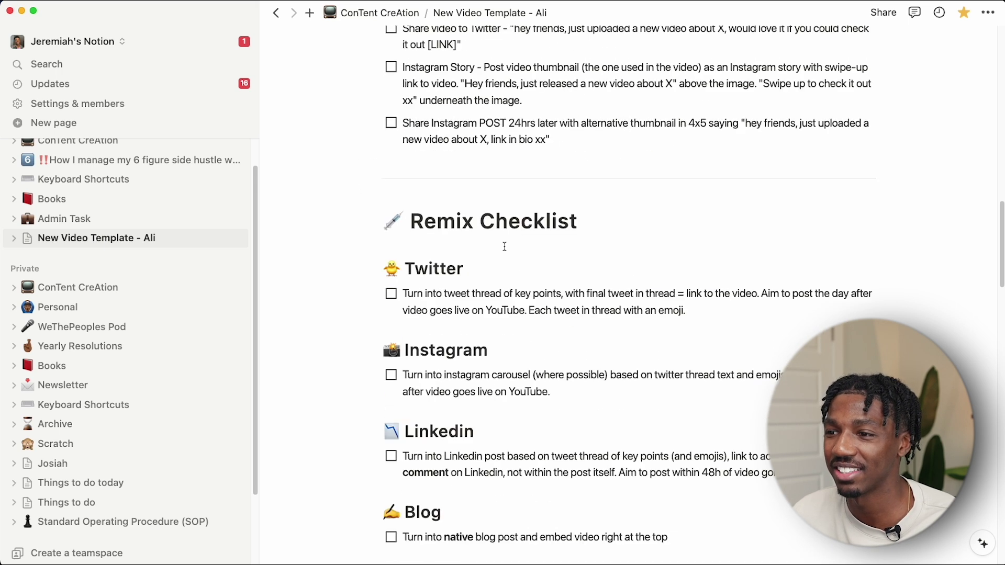
scroll(520, 296, "up", 2)
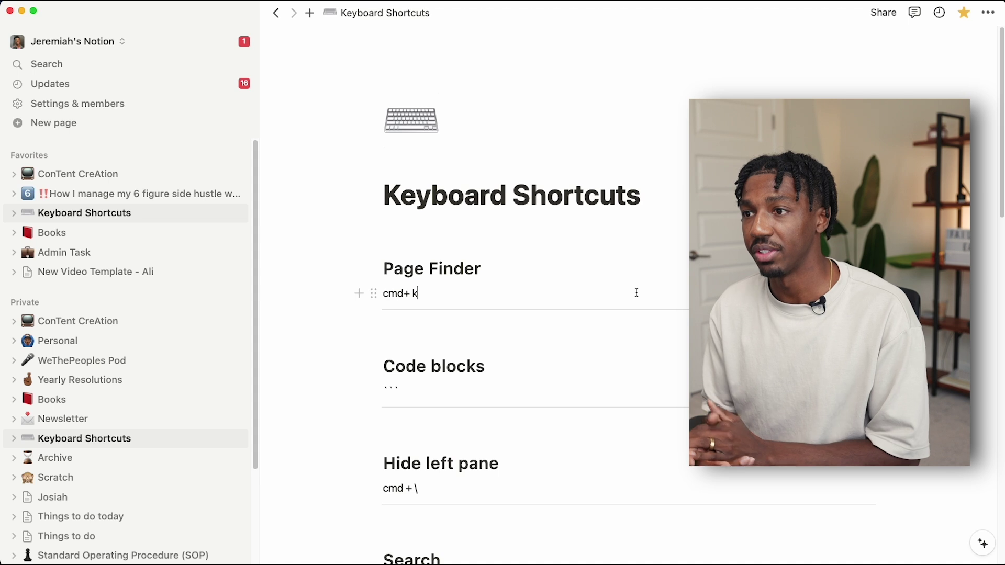
Browse the Cmd+K page finder results, then close it
key("super+k")
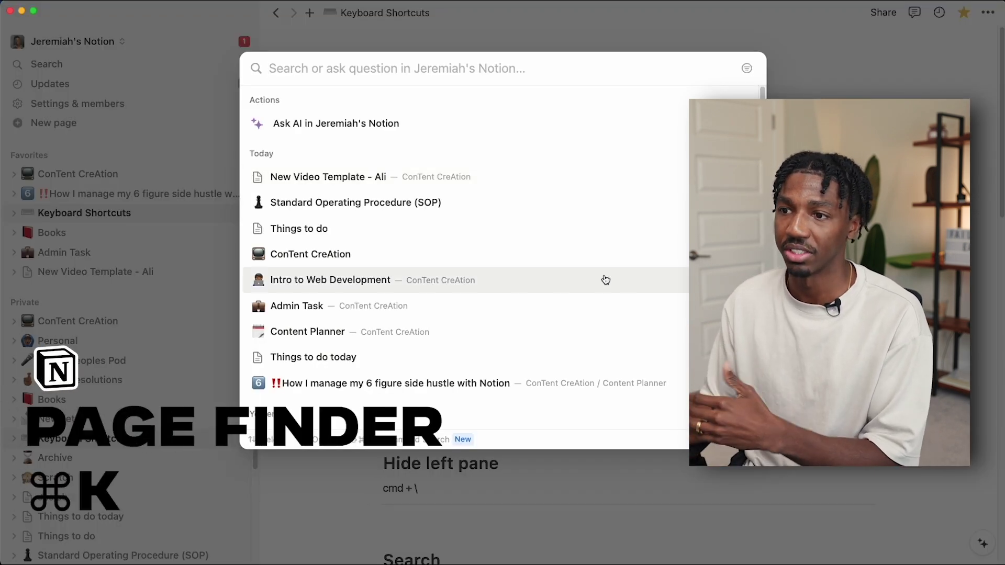
key("Escape")
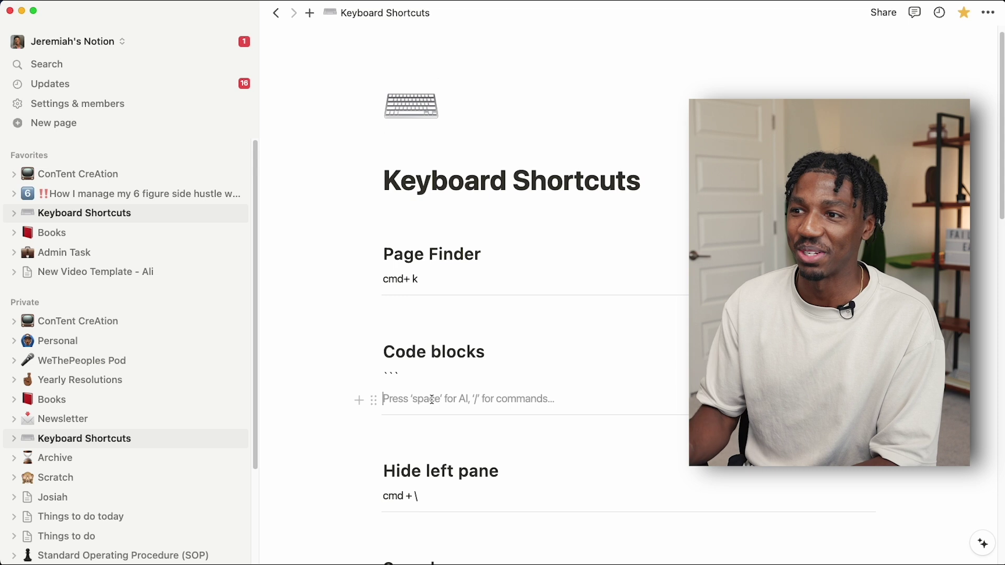
Add a code block under Code blocks containing alert("like and sub")
type("```")
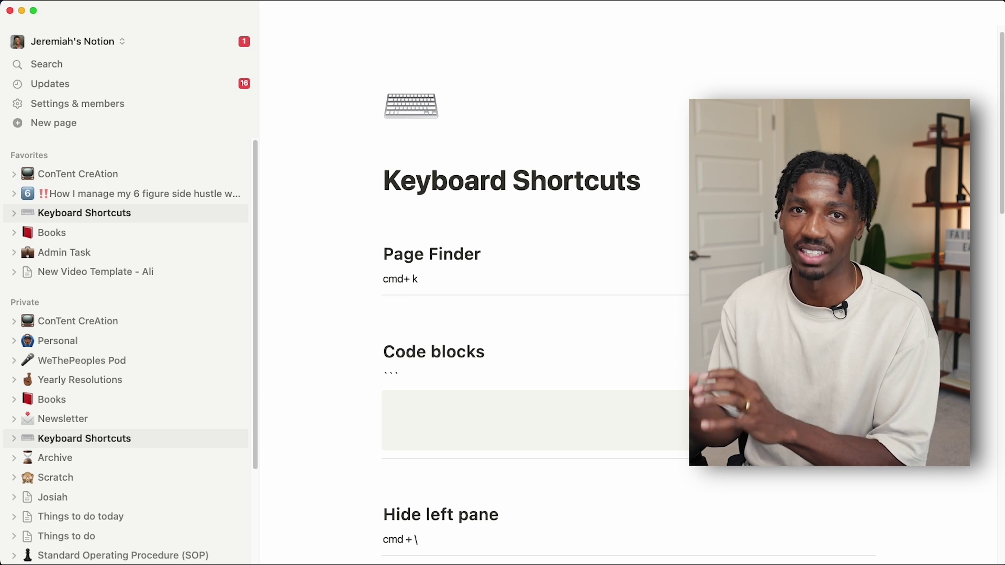
type("aler")
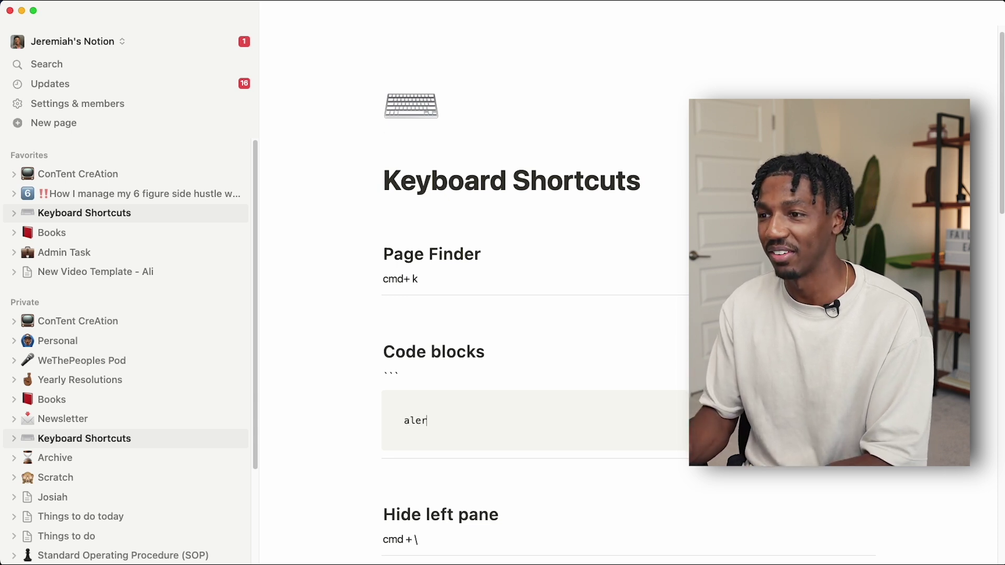
type("t()\"\"")
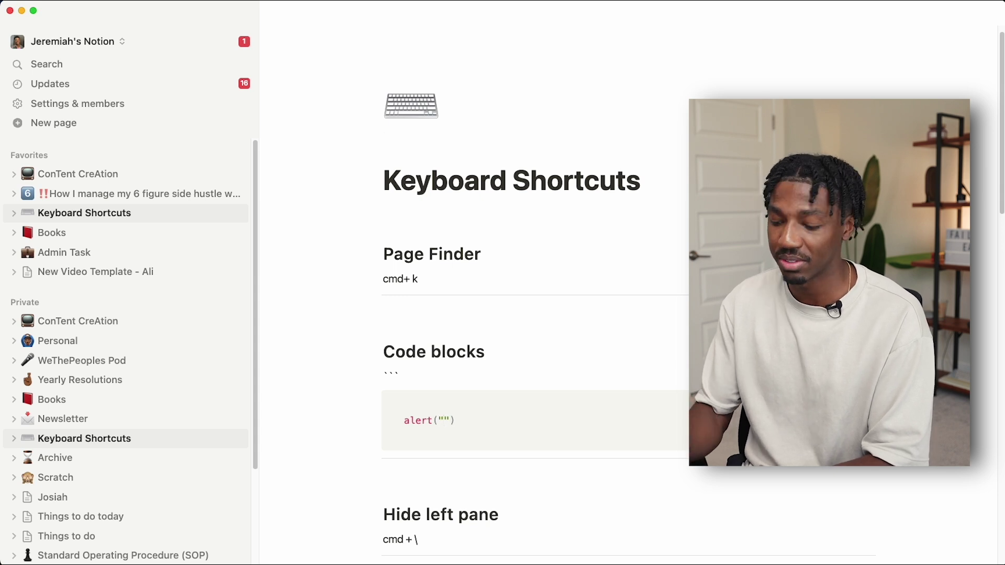
type("like and sub")
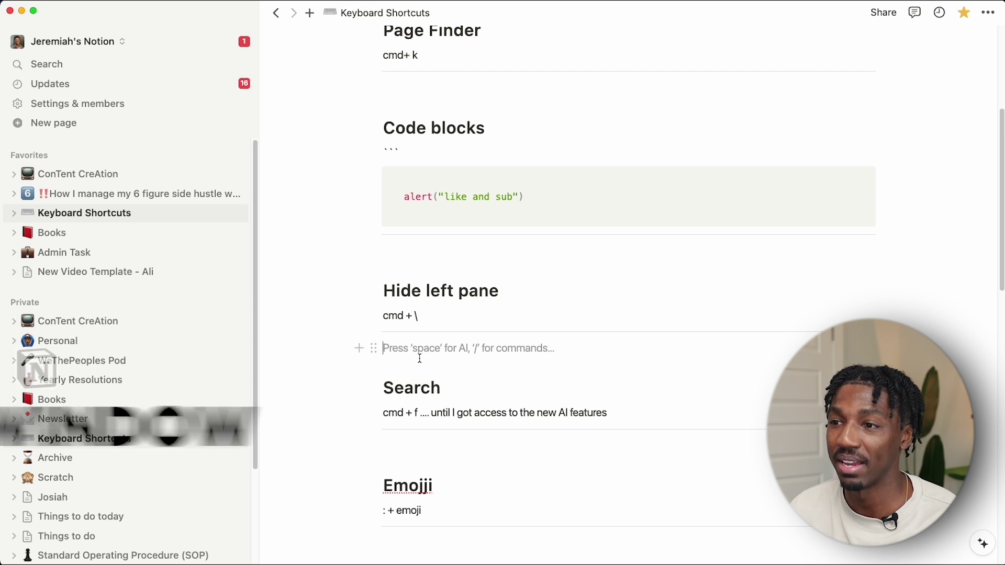
Hide the left sidebar and briefly try the Cmd+F find-in-page search
key("super+backslash")
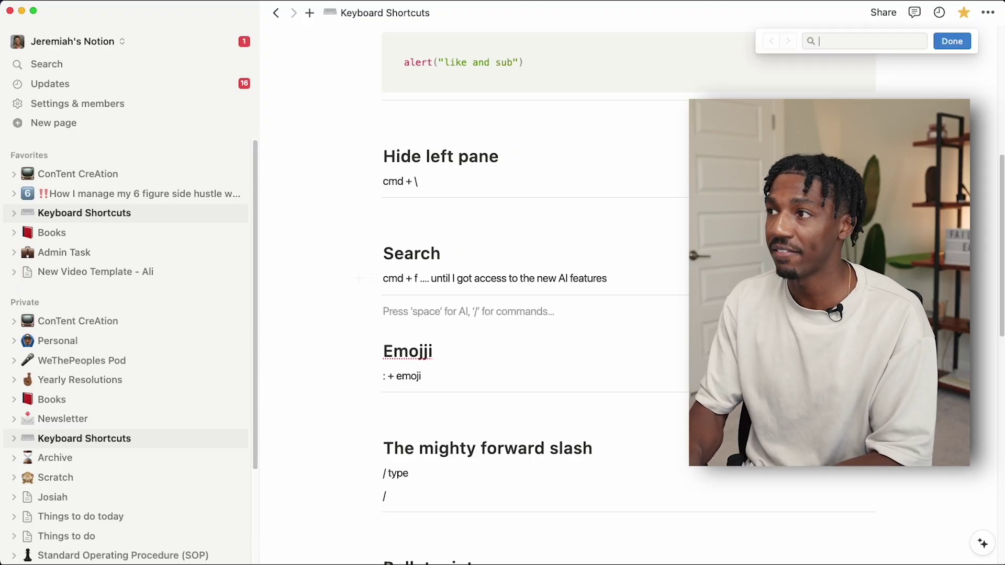
key("super+f")
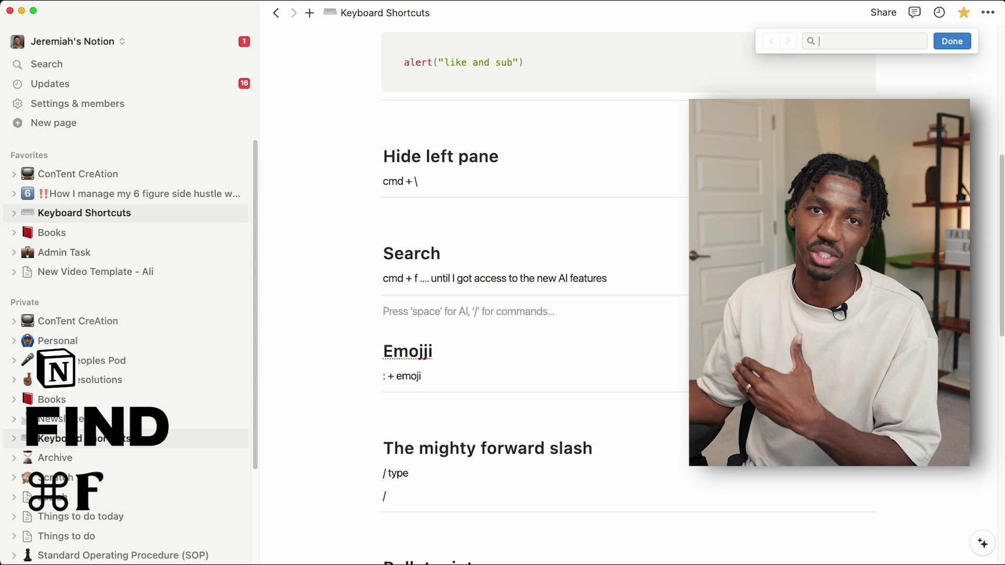
left_click(943, 42)
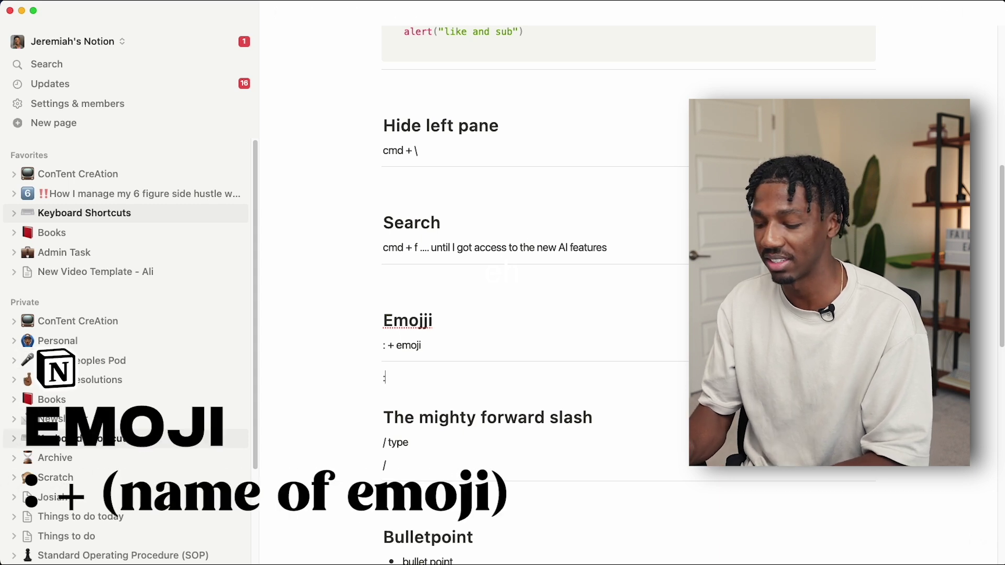
Insert apple and thumbs-up emojis, then type / under The mighty forward slash
type("apple")
key("Return")
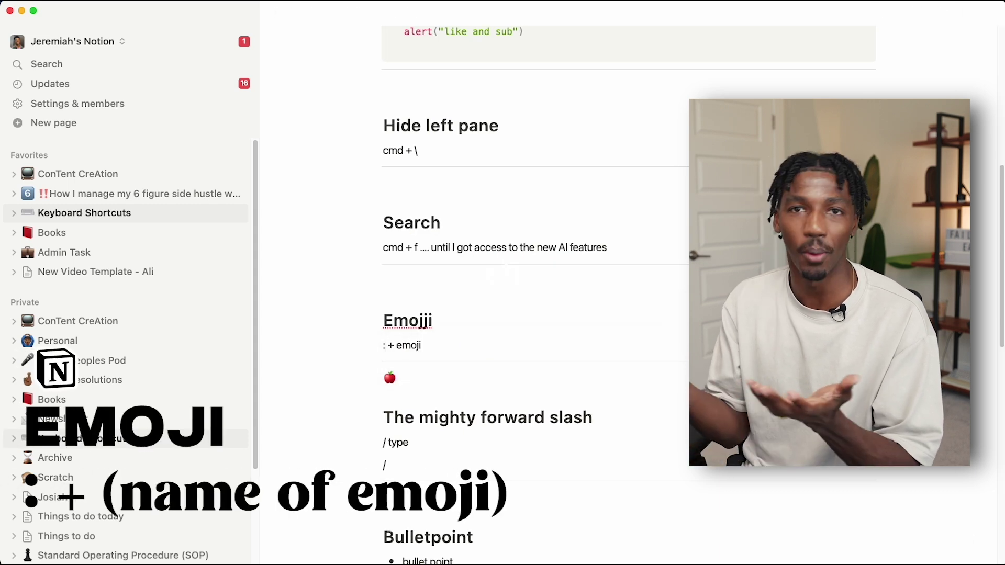
type(":")
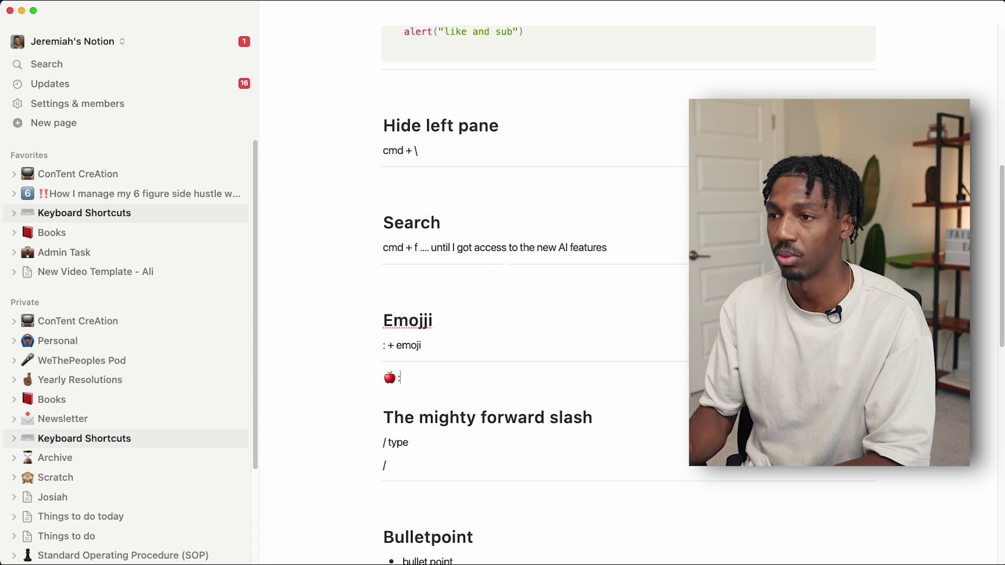
type("thu")
key("Return")
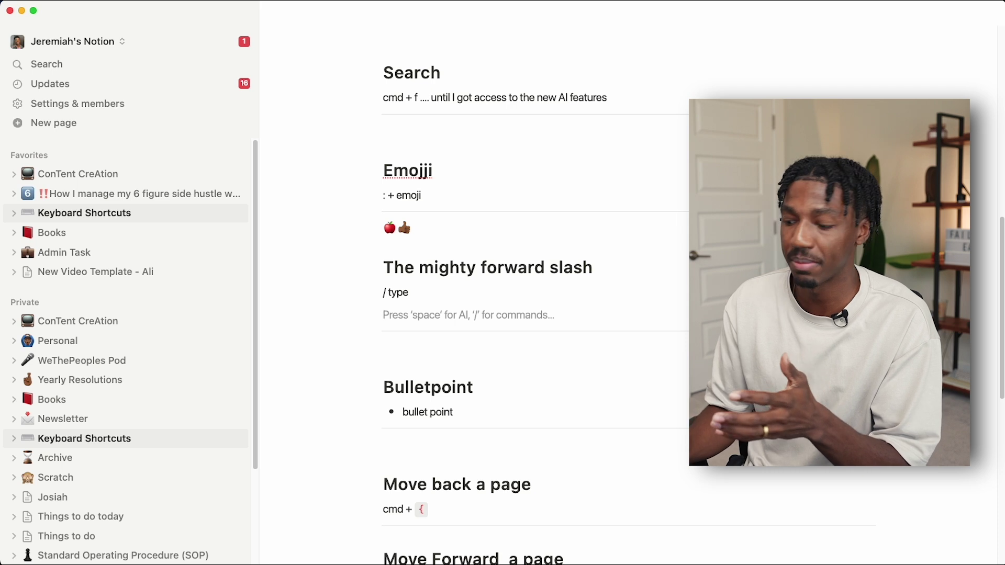
type("/")
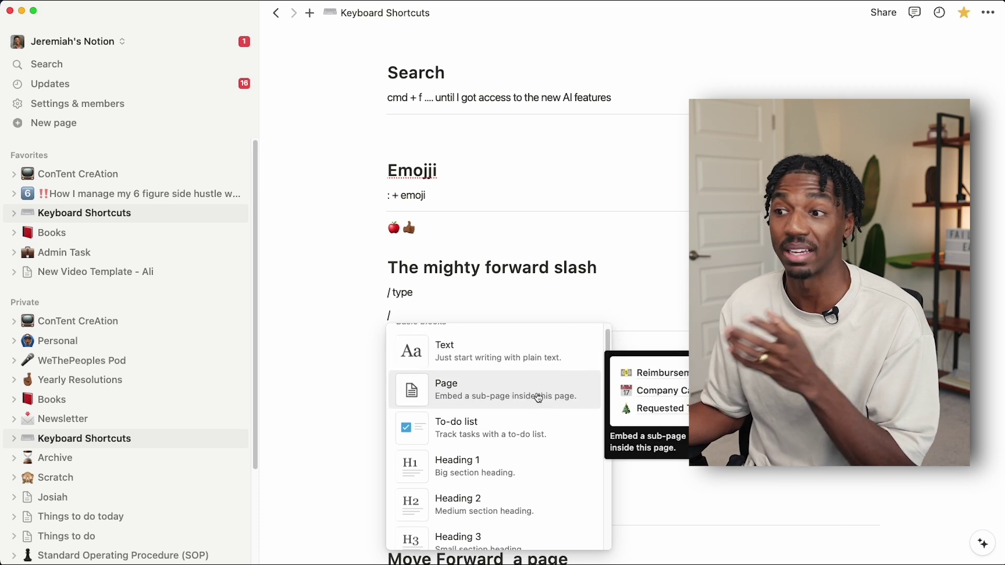
Name the sub-page 'nested page', return to Keyboard Shortcuts, and add a line below bullet point
scroll(510, 440, "down", 3)
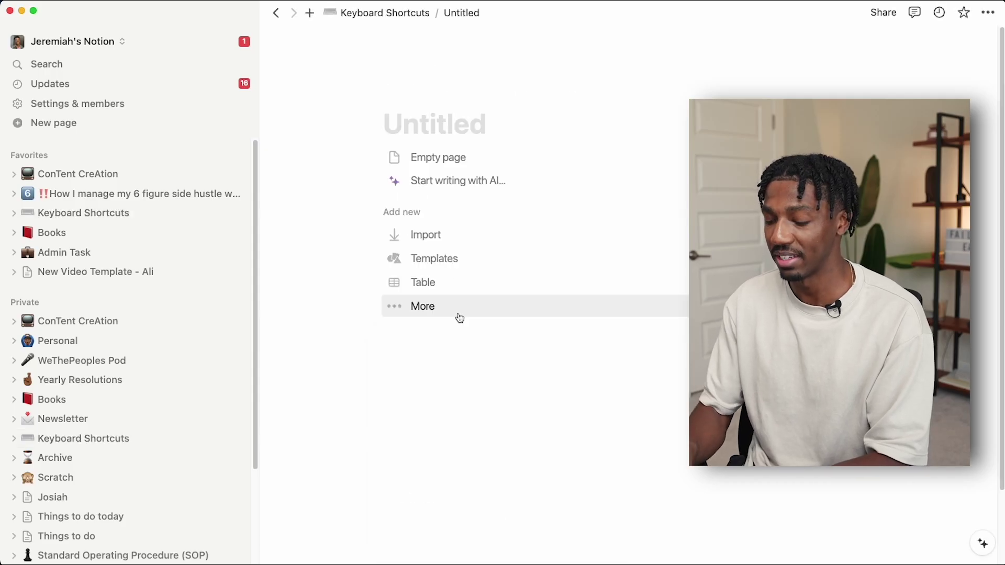
type("s")
key("BackSpace")
type("neste")
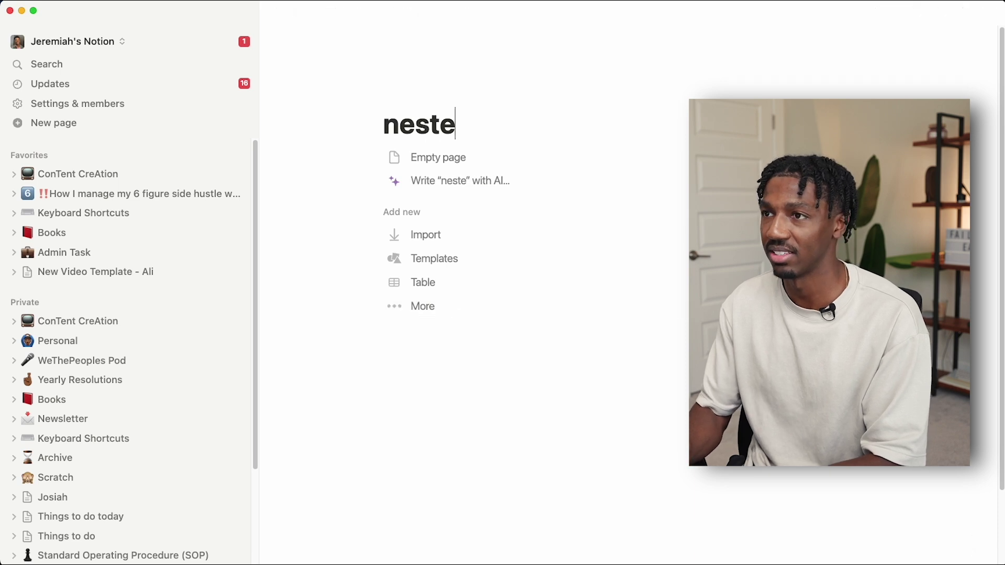
type("d page")
key("Return")
key("super+bracketleft")
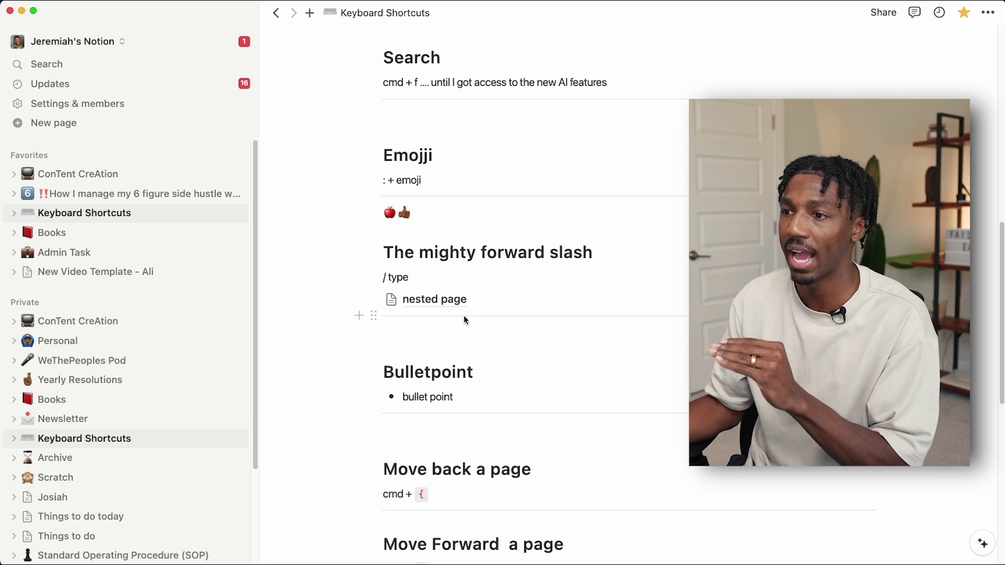
scroll(463, 315, "down", 2)
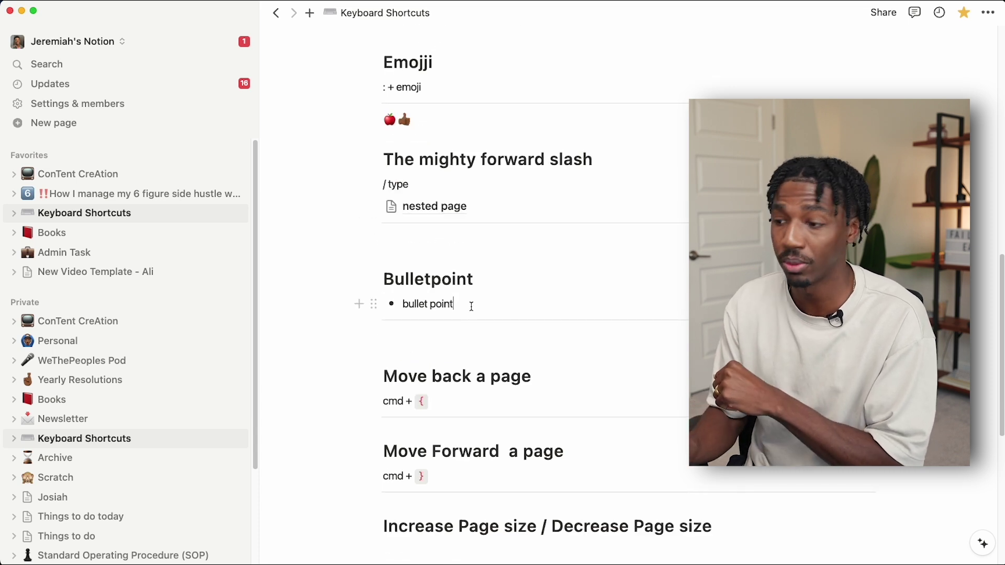
key("Return")
key("Return")
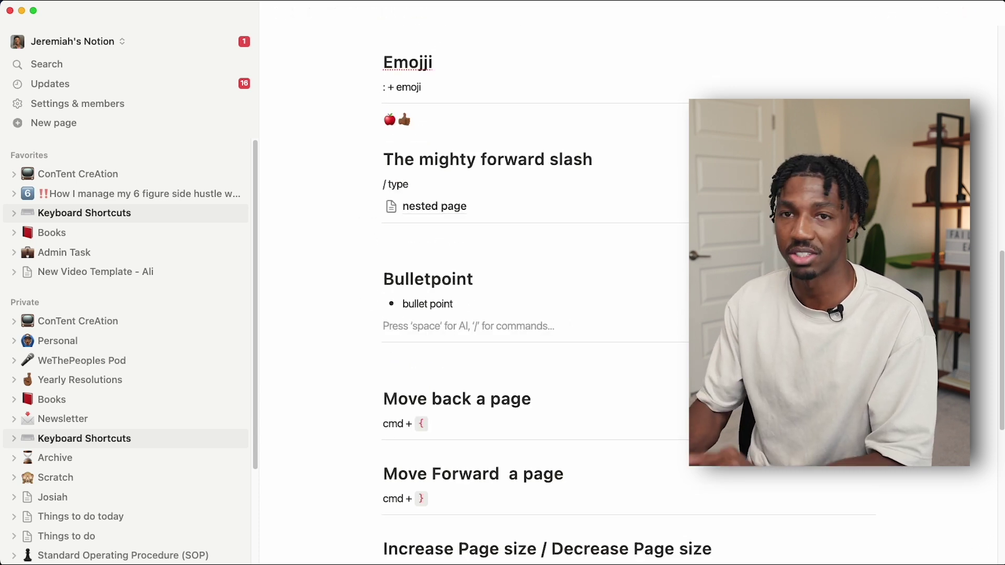
Add bullet items re, sd, s, dsd, s, sd and sd below bullet point
type("- ")
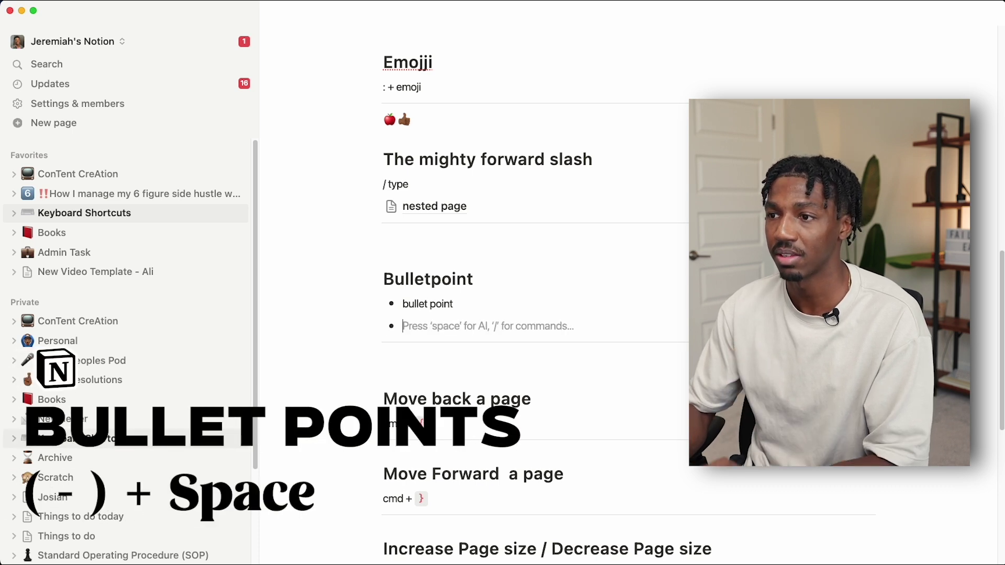
type("re")
key("Return")
type("sd")
key("Return")
type("s dsd")
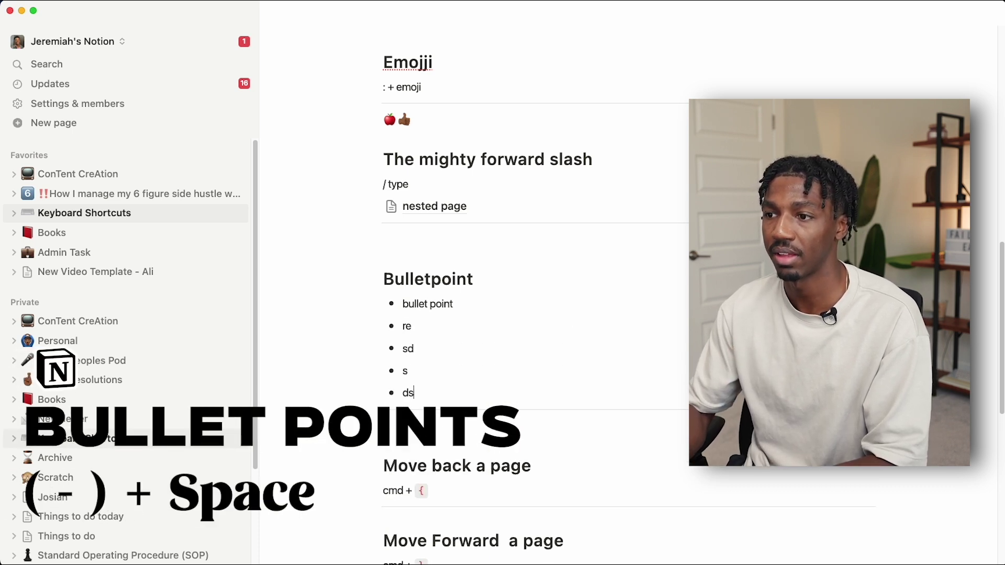
key("Return")
type("s")
key("Return")
type("sd")
key("Return")
type("sd")
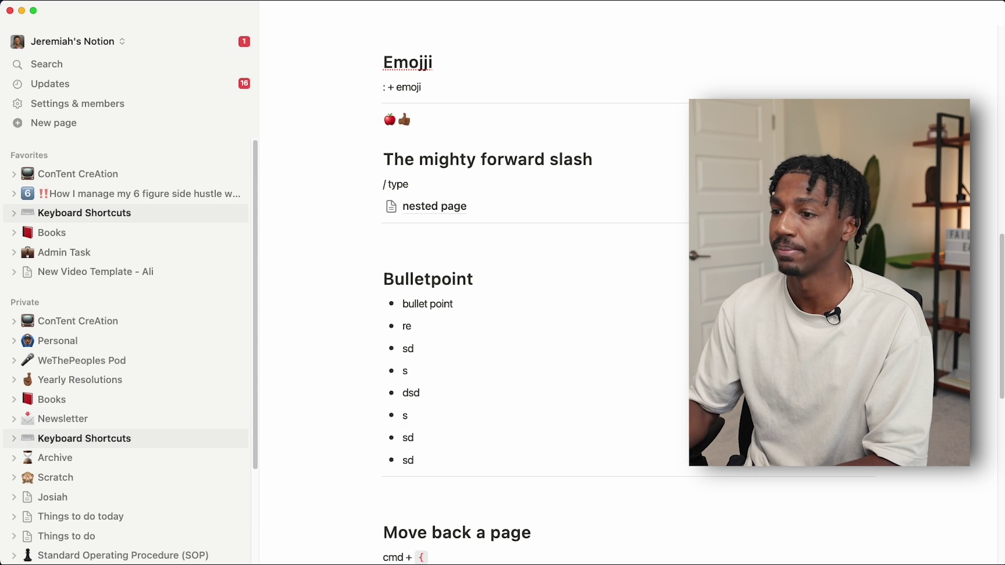
scroll(358, 25, "down", 6)
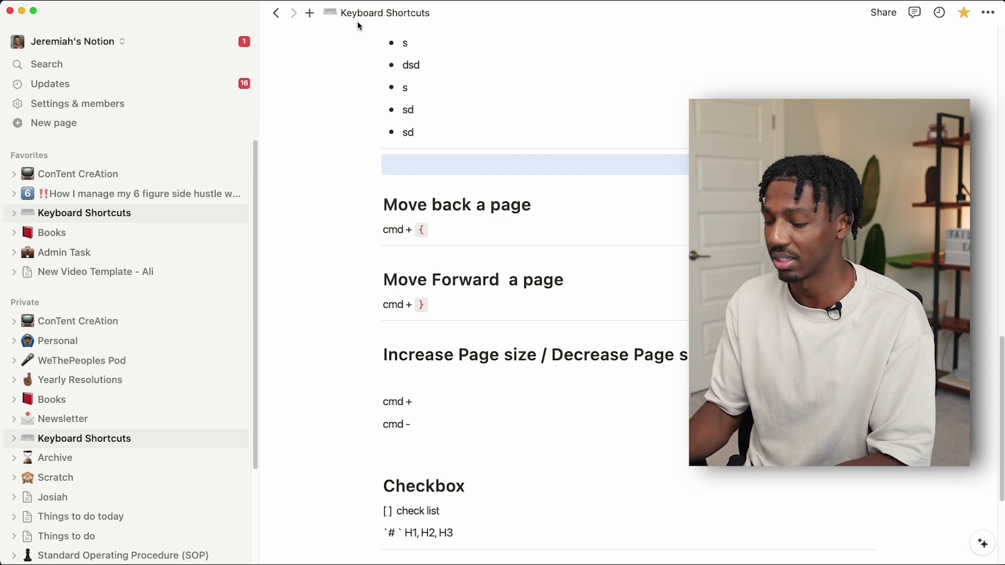
Go back and forward a page, click the line under Increase Page size, then zoom in and out
key("super+bracketleft")
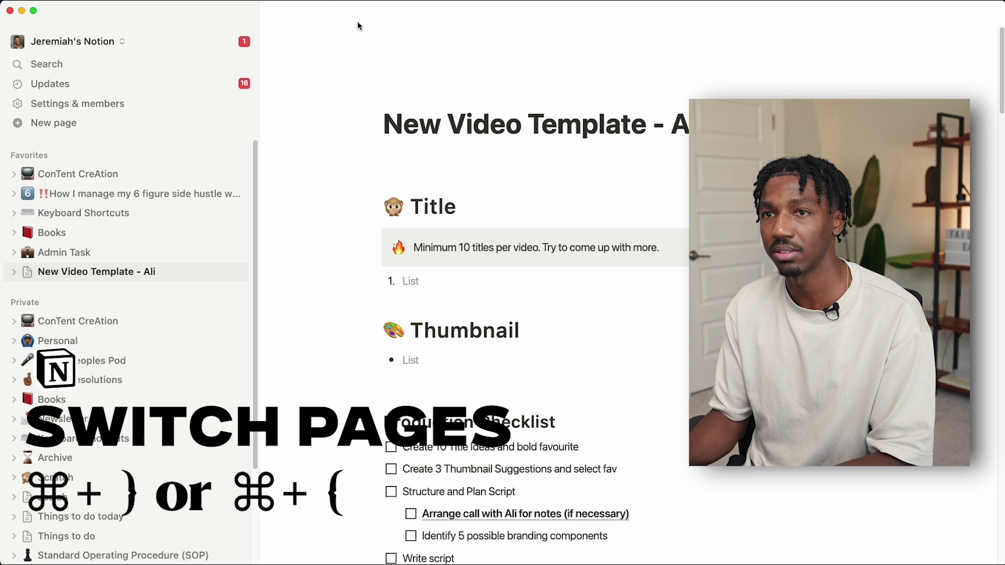
key("super+bracketright")
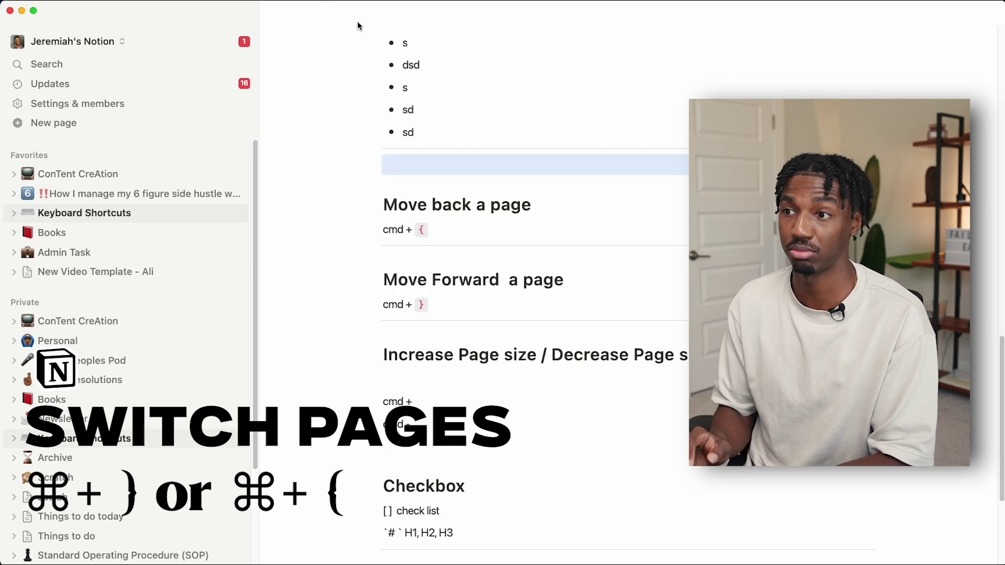
scroll(442, 270, "down", 3)
left_click(443, 272)
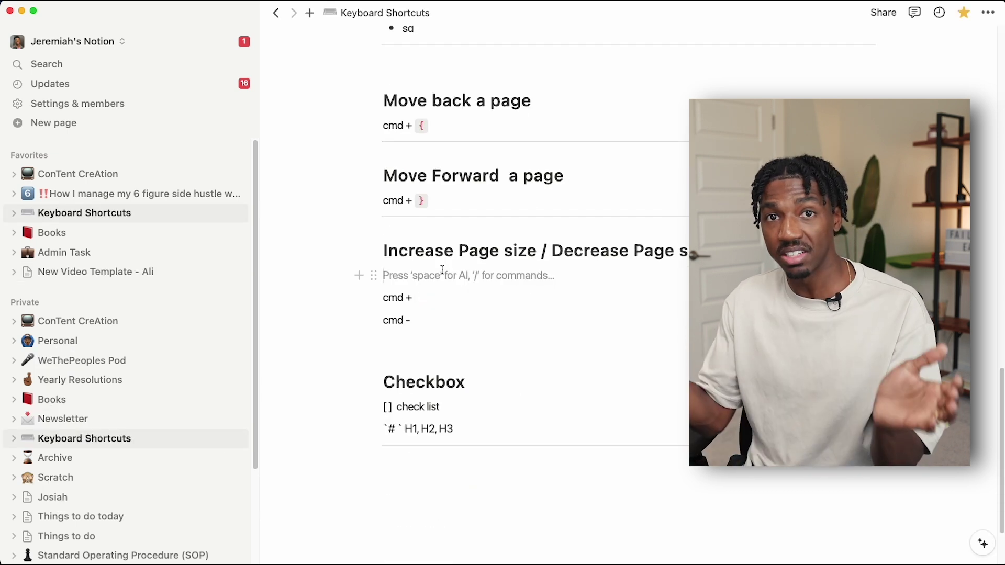
key("super+equal")
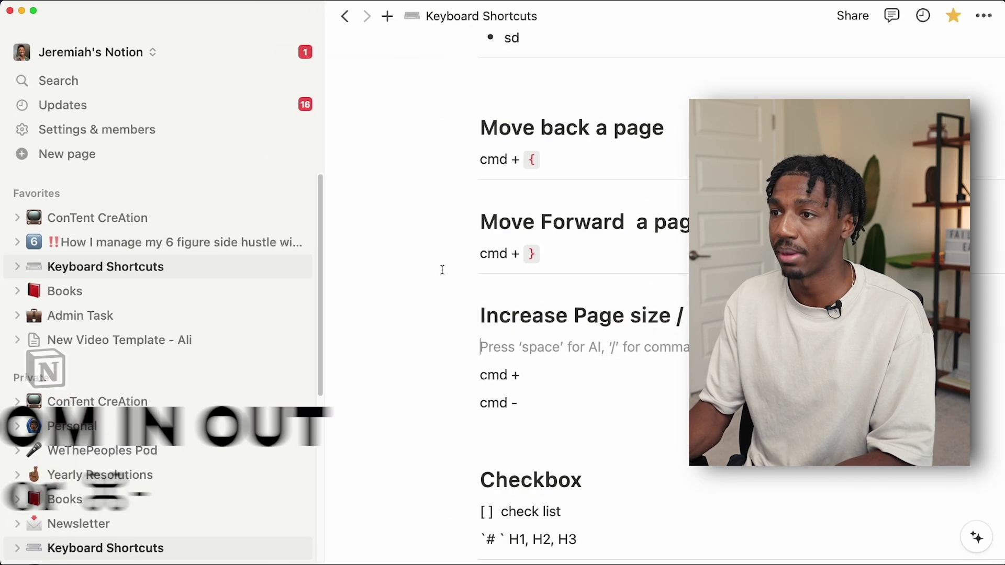
key("super+minus")
key("super+minus")
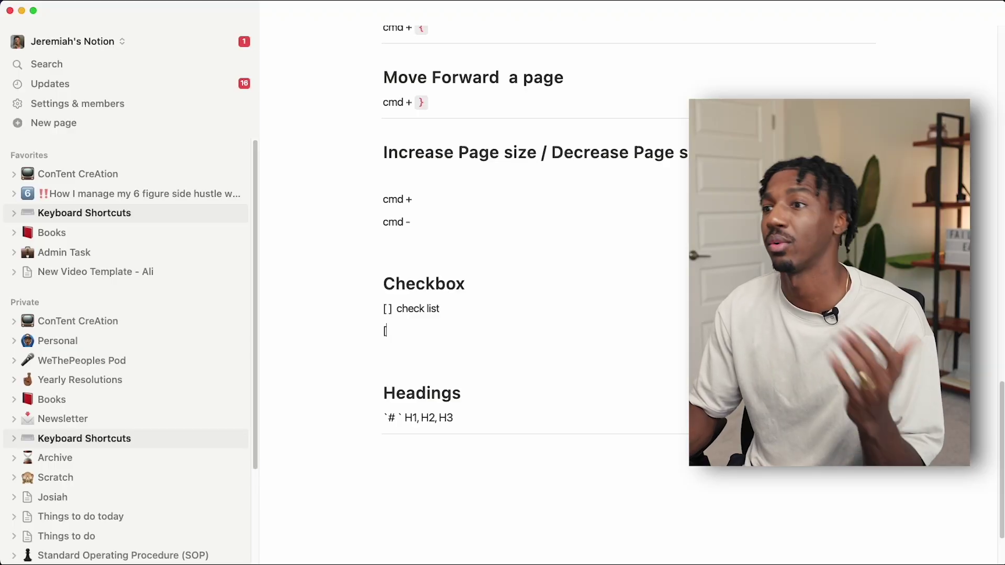
Add unchecked 'd' to-do items below fdfdfd in the Checkbox list
type("]")
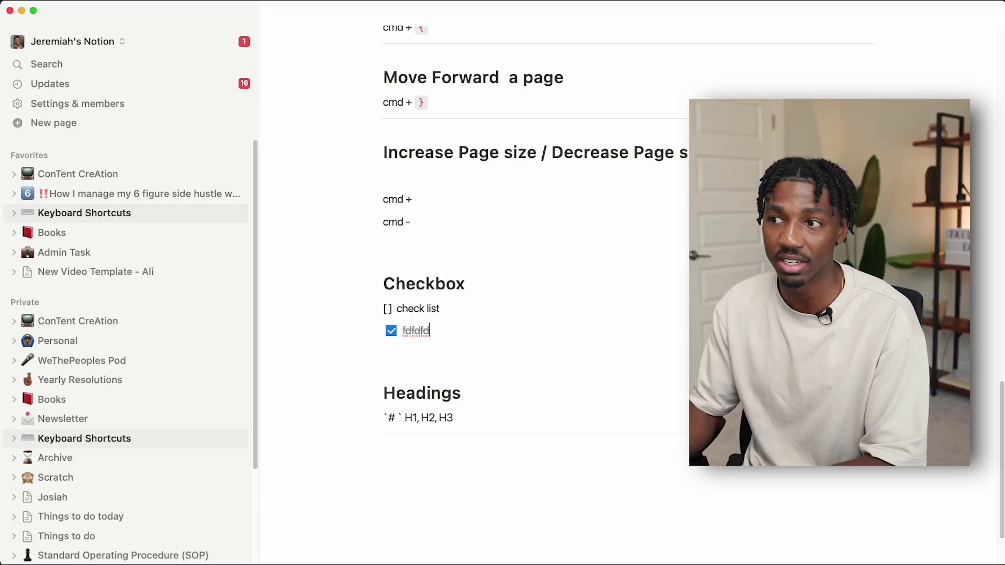
key("Return")
type("d")
key("Return")
type("d")
key("Return")
type("d")
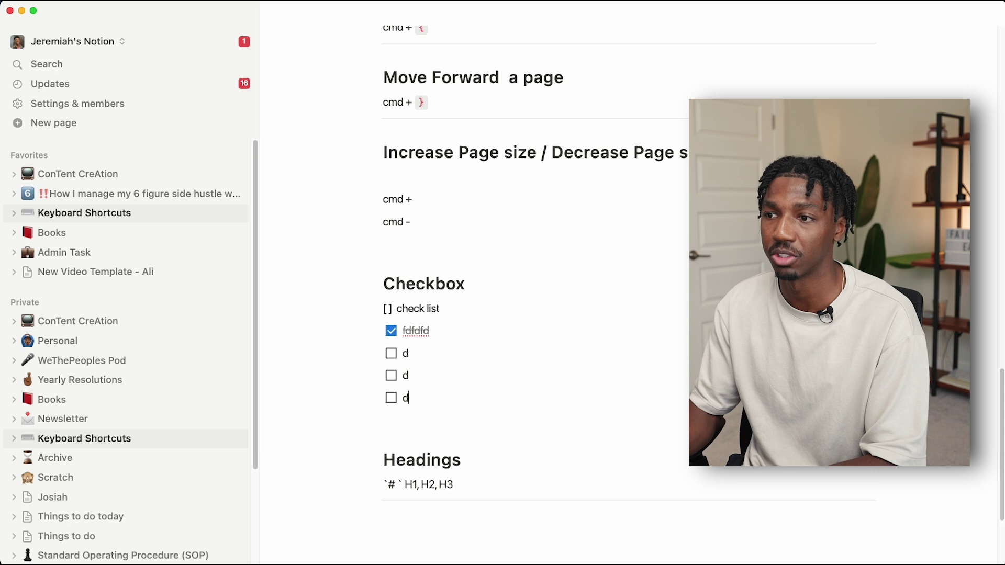
key("Return")
type("d")
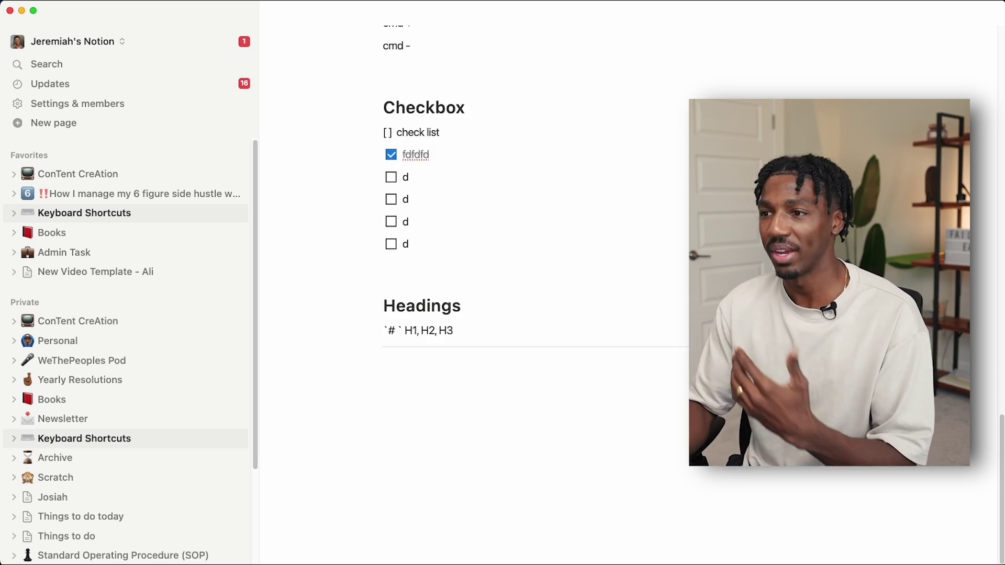
Add empty lines below the Headings section, dismissing a stray slash block menu
key("Return")
key("Return")
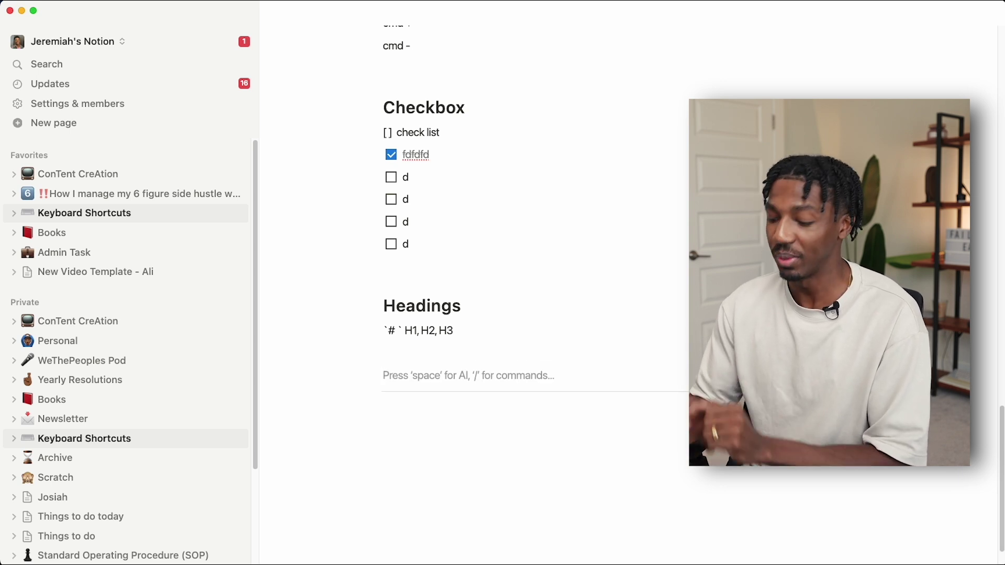
type("/")
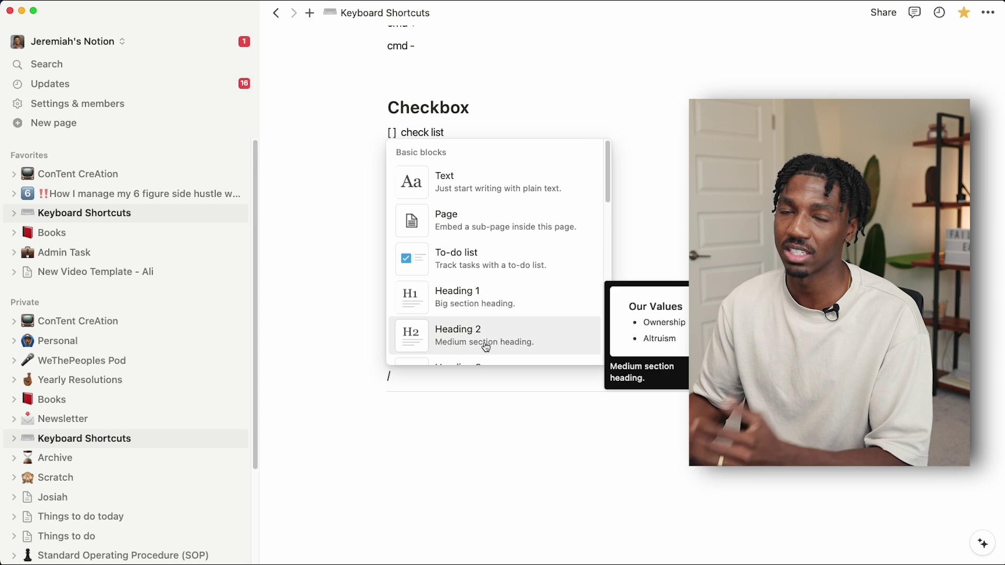
left_click(463, 411)
key("BackSpace")
key("BackSpace")
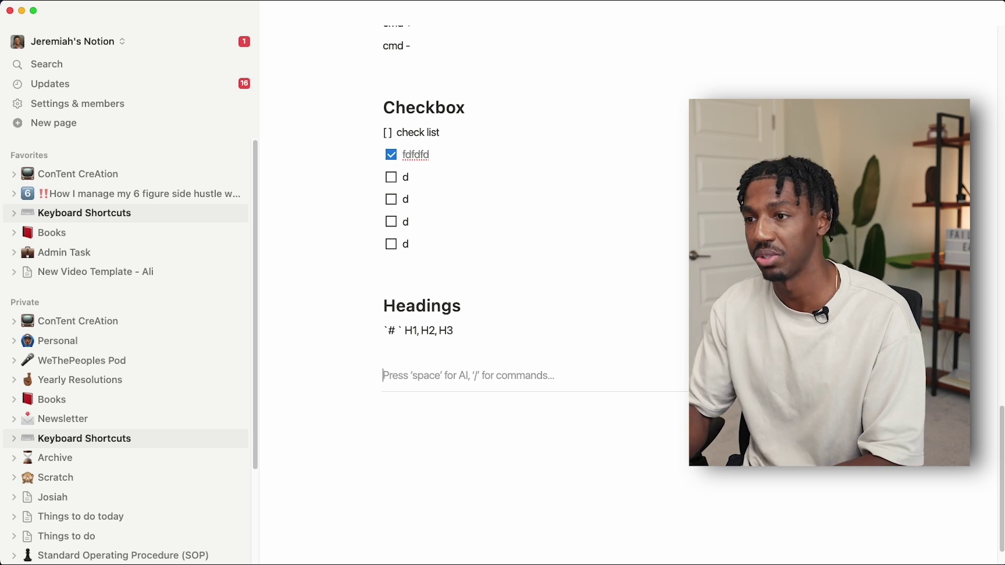
Create headings 'Large' (H1), 'medium' (H2) and 'small' (H3) with #, ## and ### markdown
type("#")
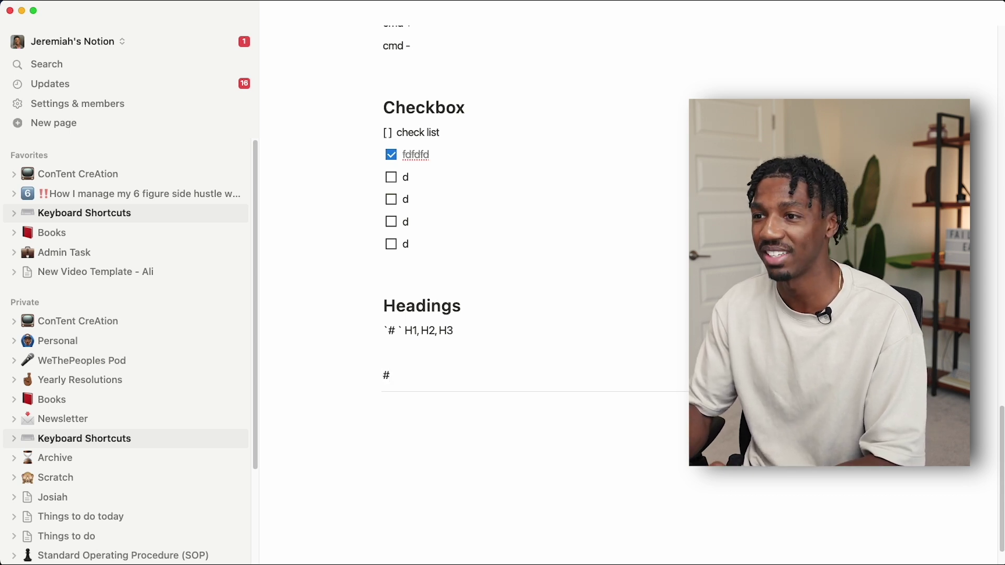
key("space")
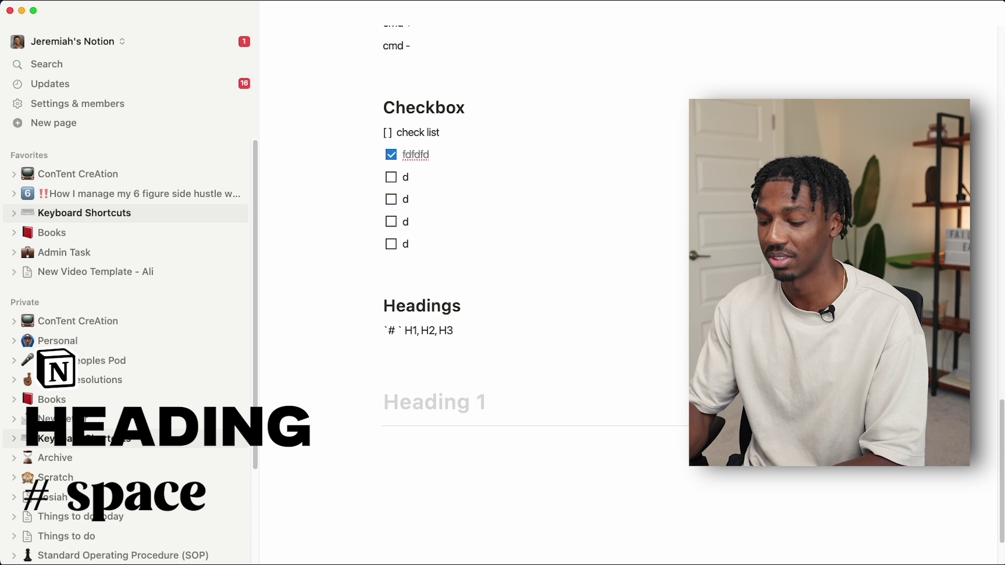
type("head")
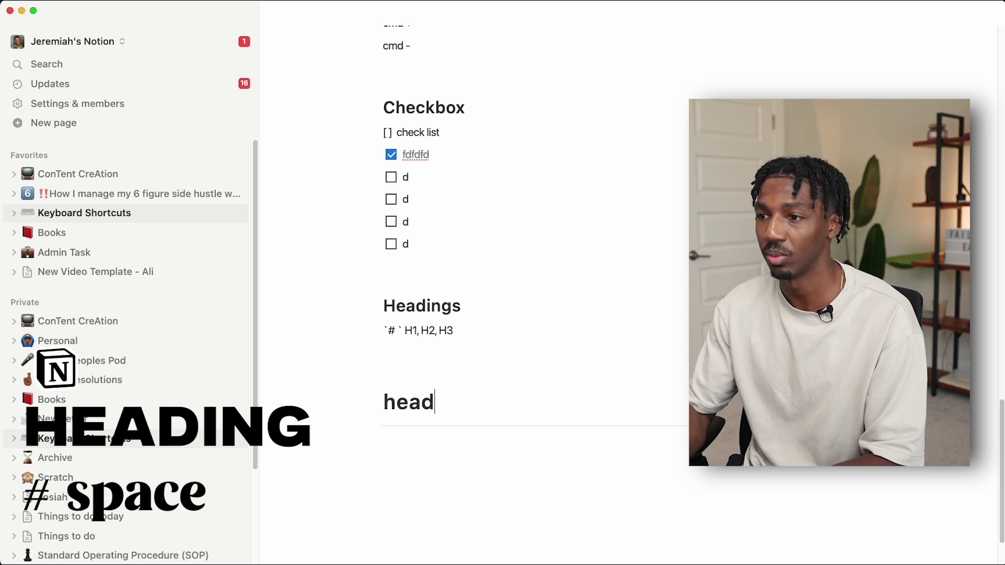
key("BackSpace")
key("BackSpace")
key("BackSpace")
key("BackSpace")
type("Large")
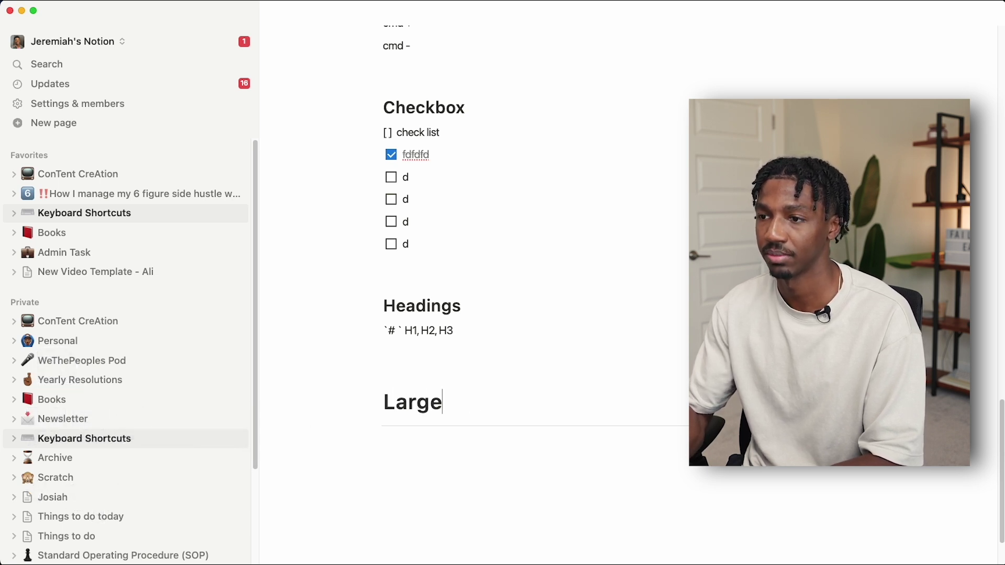
key("Return")
type("## ")
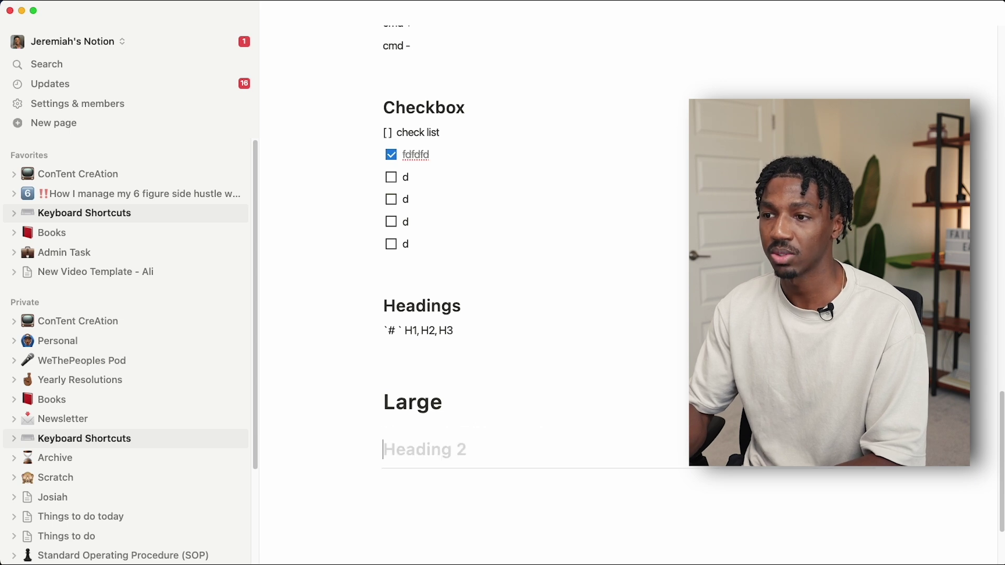
type("medium")
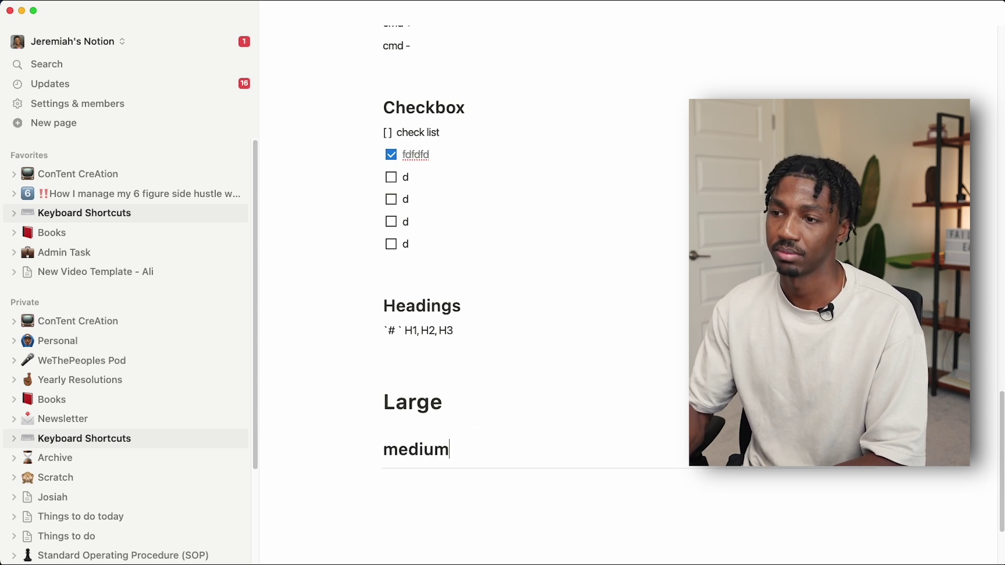
key("Return")
type("### ")
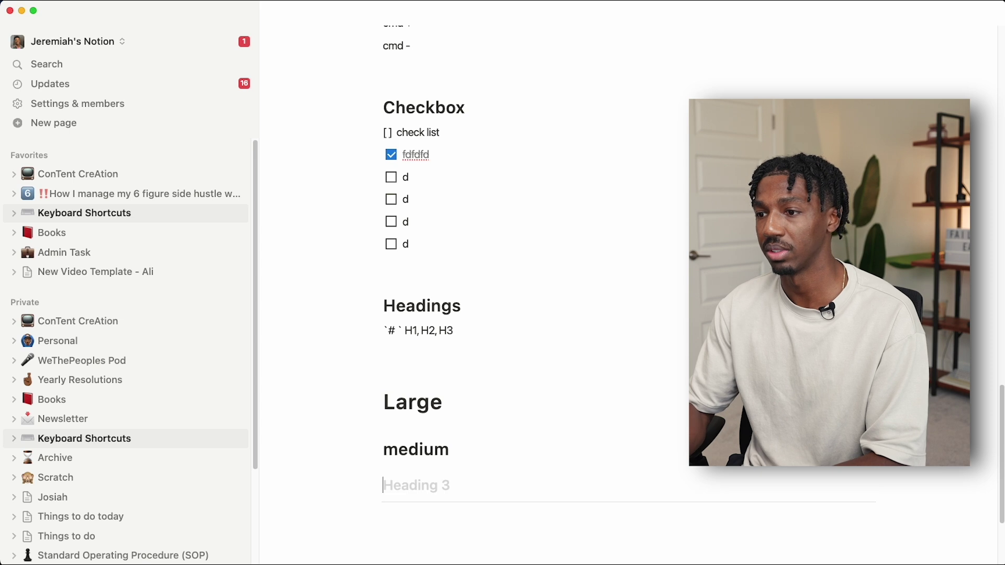
type("smal")
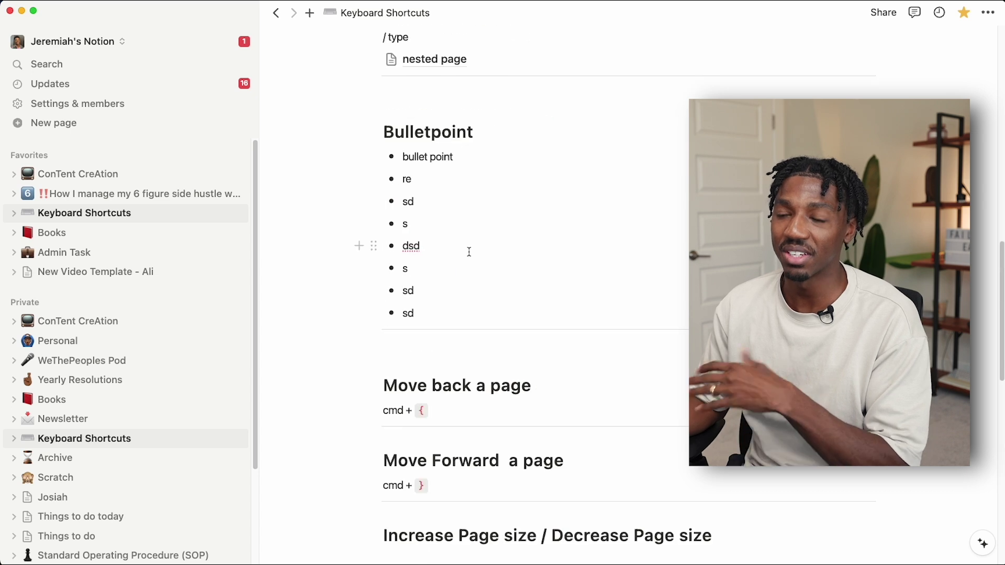
scroll(470, 251, "up", 3)
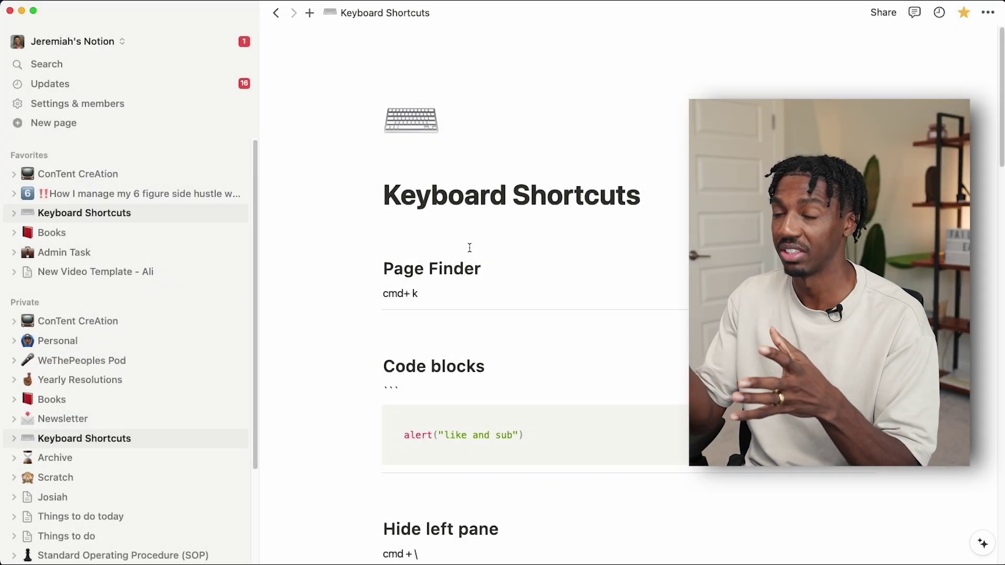
Ask Notion AI 'Where is my new video template' from the Ask AI button
left_click(985, 544)
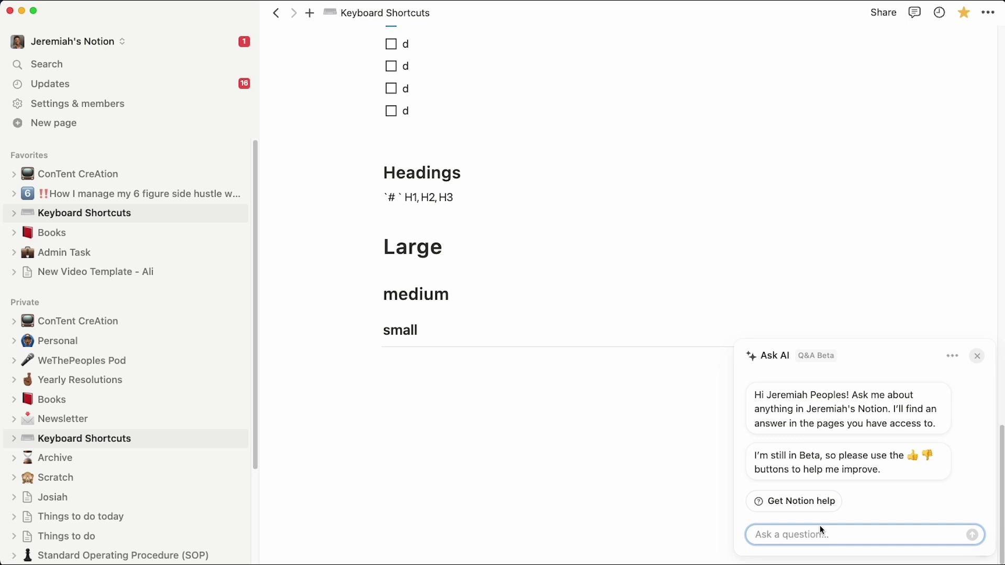
type("Where is my new video tem")
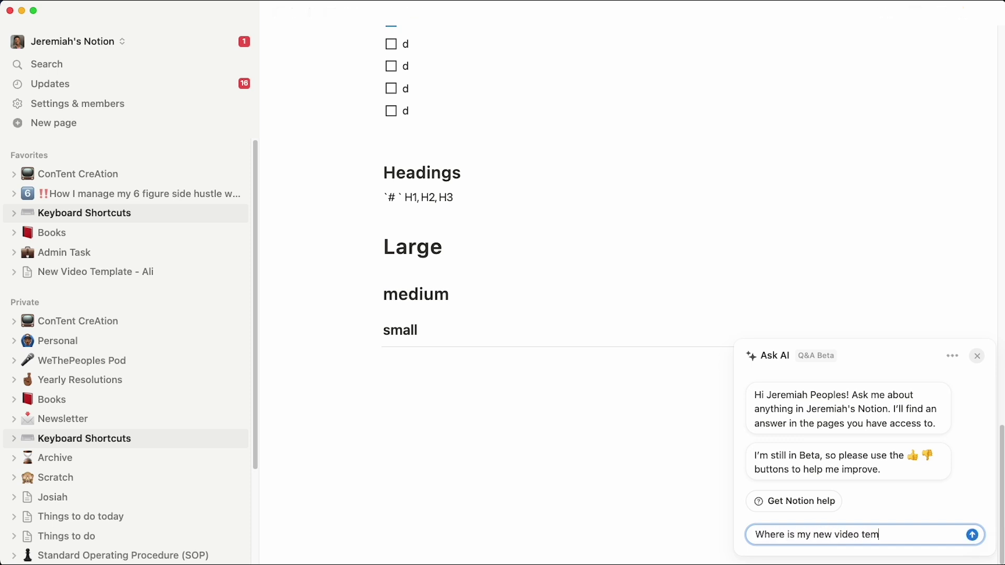
key("Return")
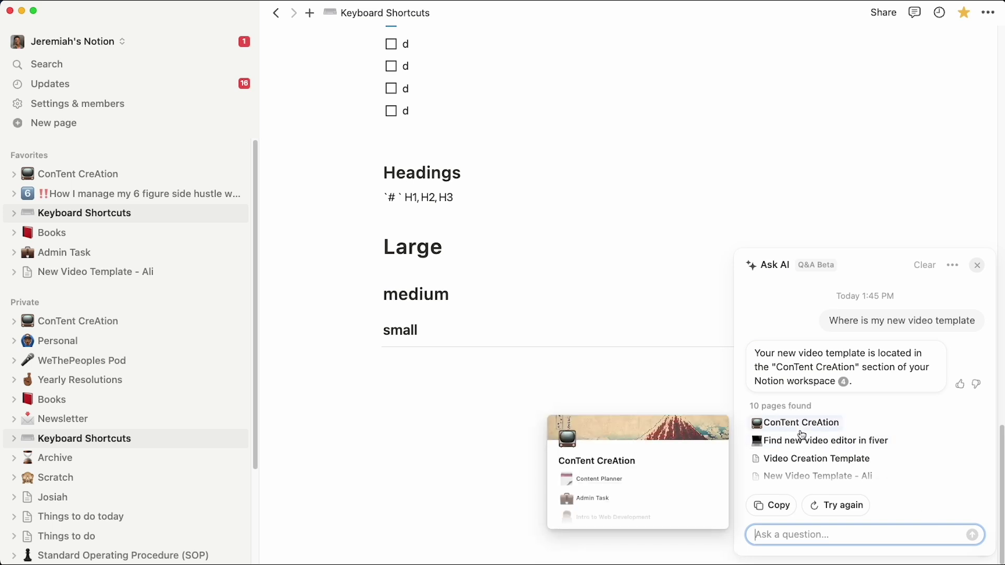
Close the AI chat and open the Atomic Habits notes from the Books page
left_click(417, 458)
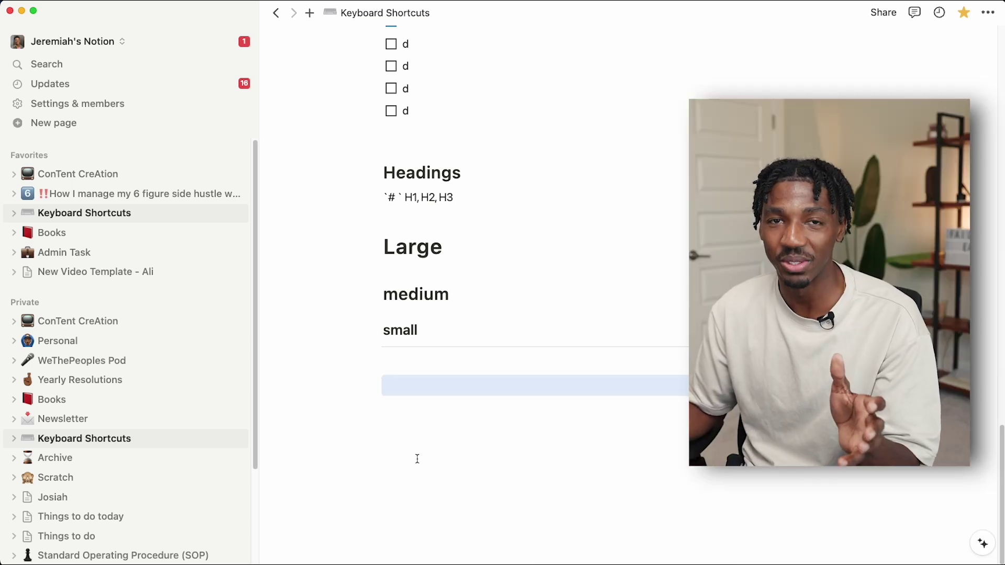
left_click(89, 234)
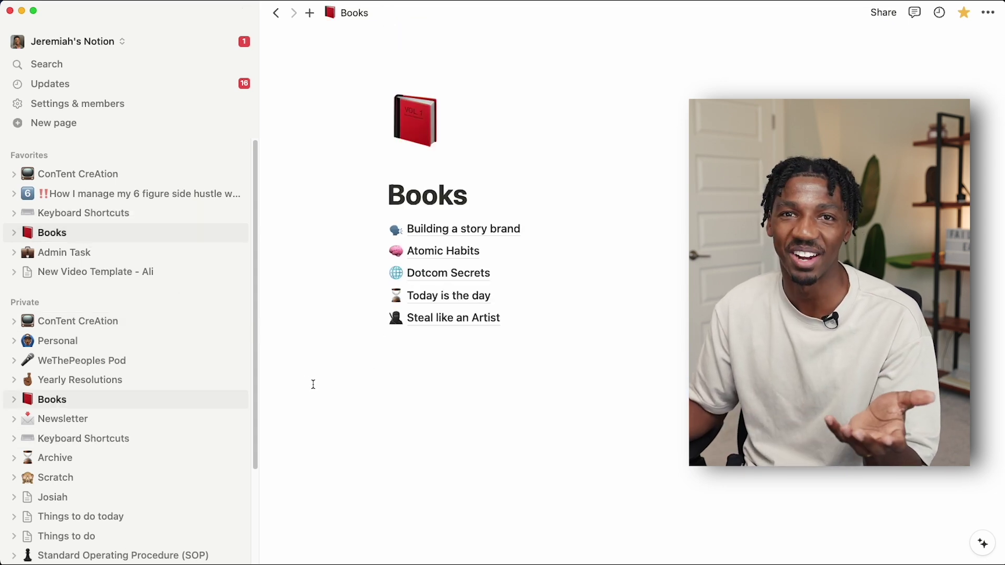
left_click(449, 253)
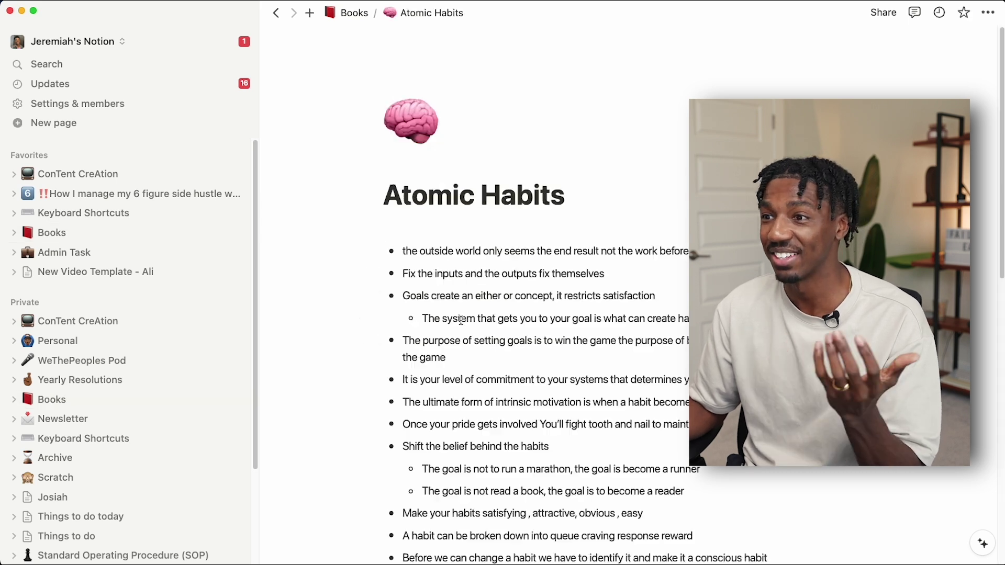
Ask Notion AI to summarize the Atomic Habits notes on a new line at the end
scroll(454, 465, "down", 6)
scroll(454, 464, "down", 7)
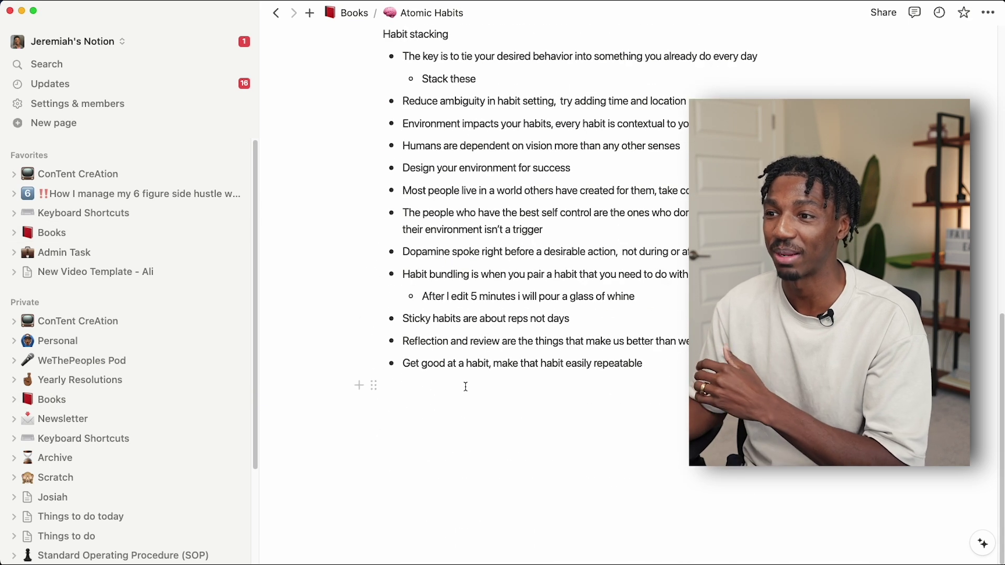
left_click(502, 385)
key("space")
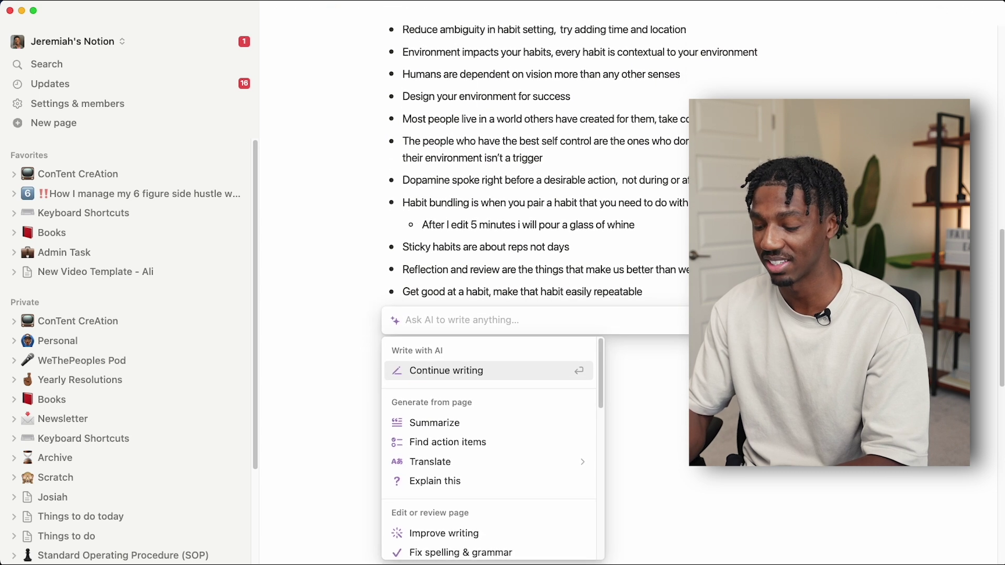
type("su")
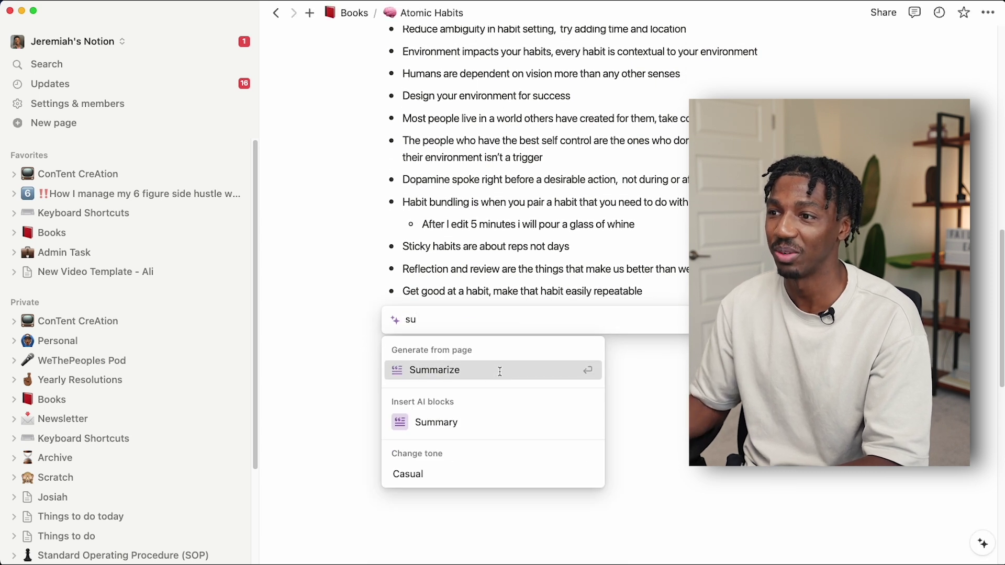
left_click(499, 368)
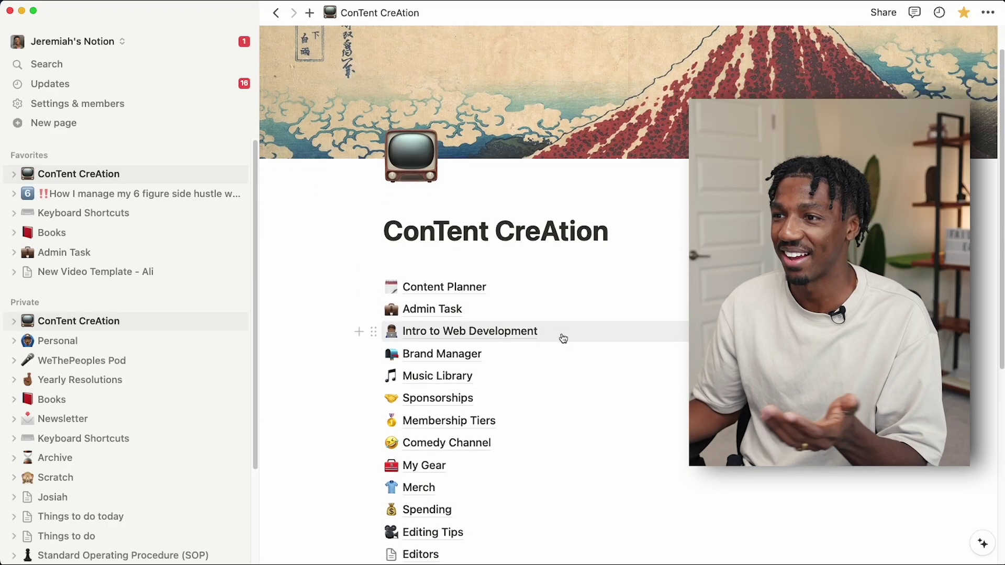
Open Intro to Web Development and add an empty block between the Essentials code block and Semantics
mouse_move(514, 334)
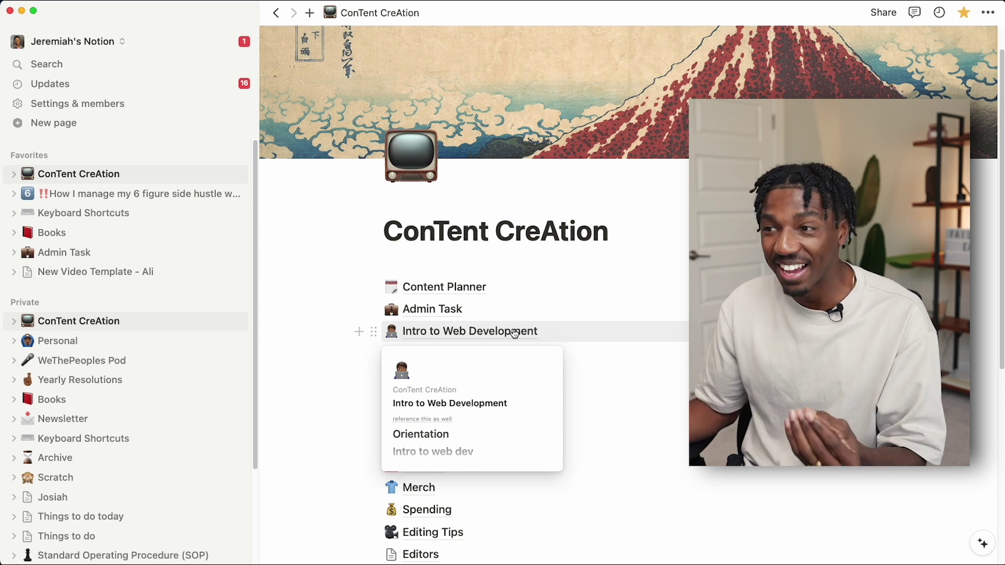
left_click(515, 333)
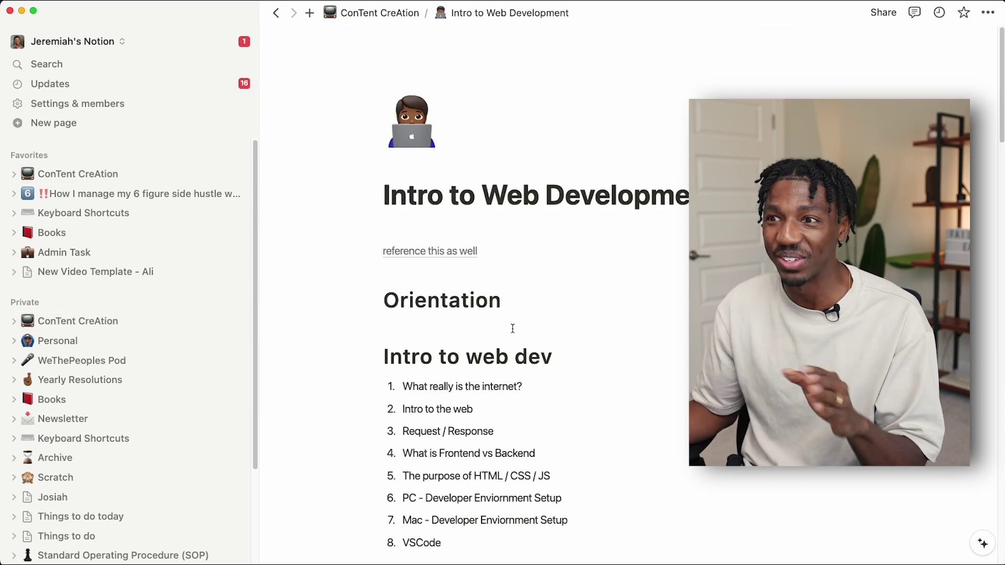
scroll(581, 346, "down", 3)
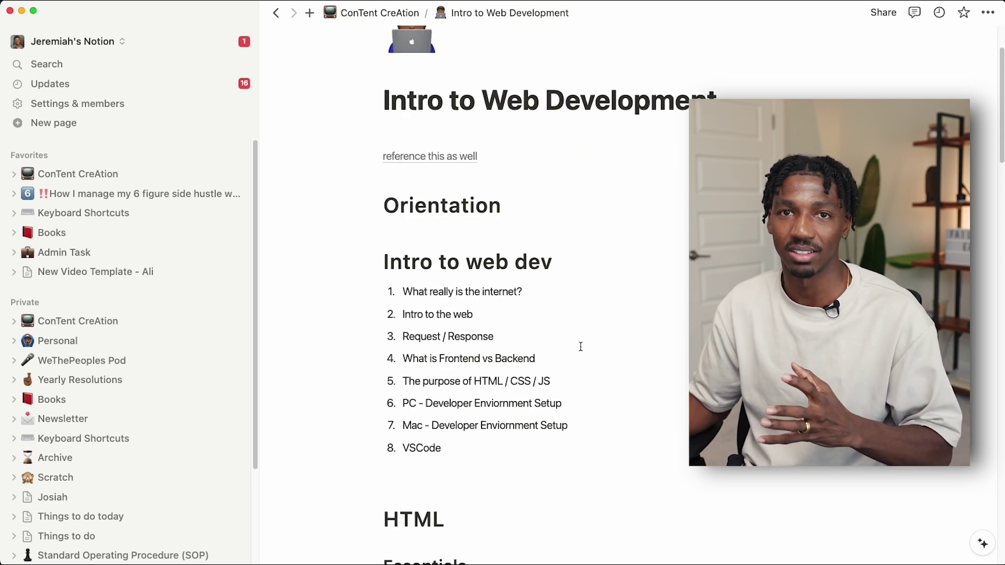
scroll(581, 345, "down", 10)
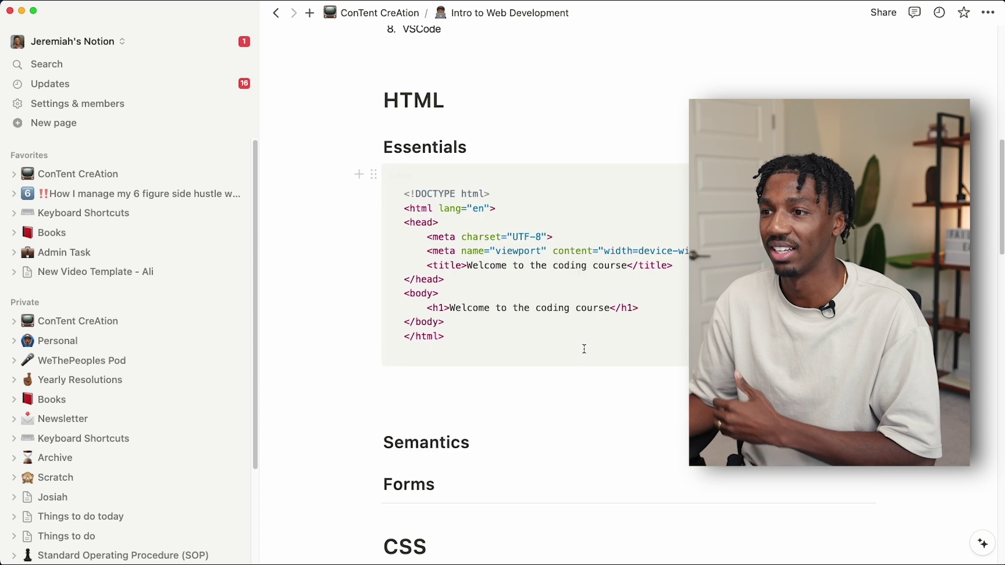
left_click(520, 338)
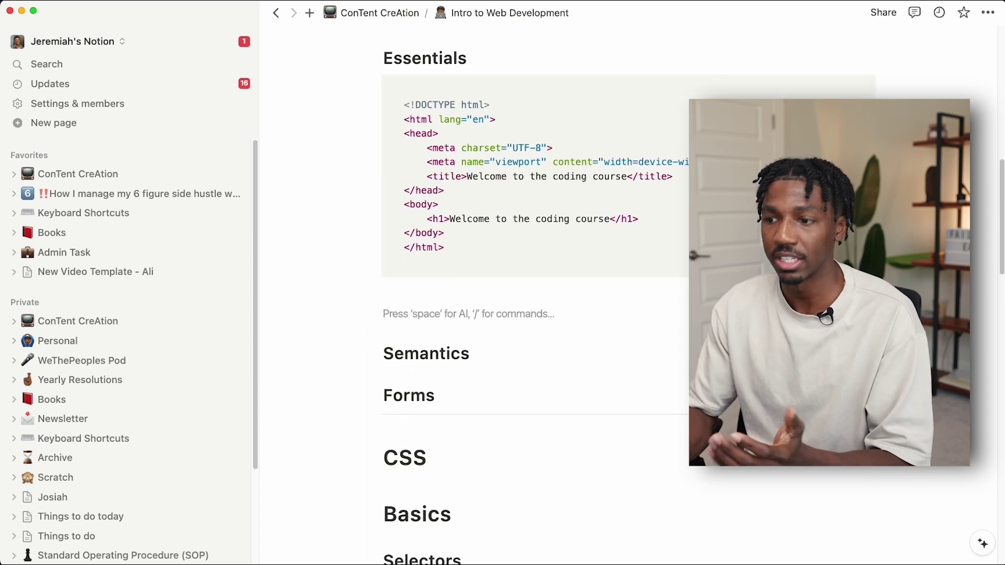
Ask Notion AI in the empty block to define common HTML tags
key("space")
type("def")
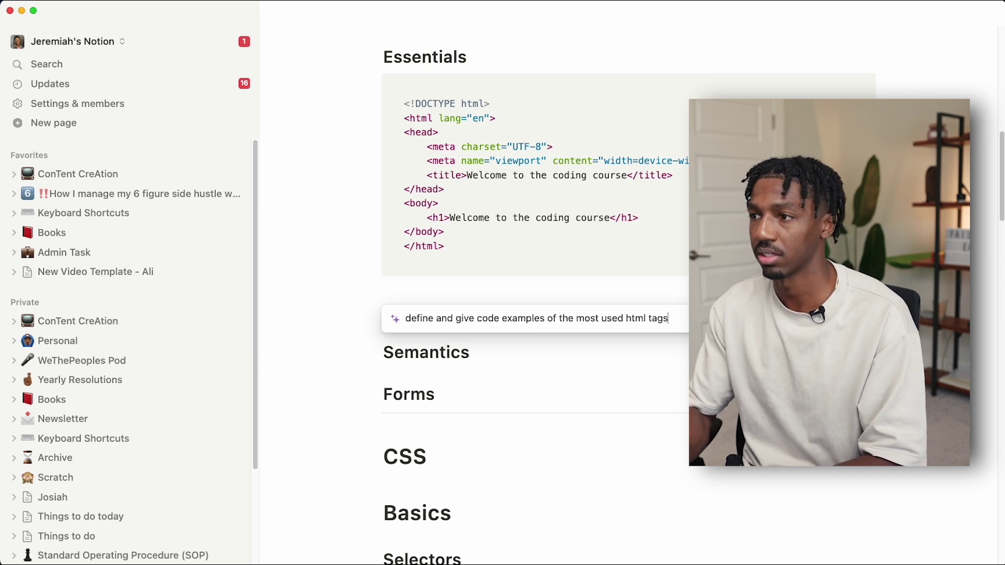
key("Return")
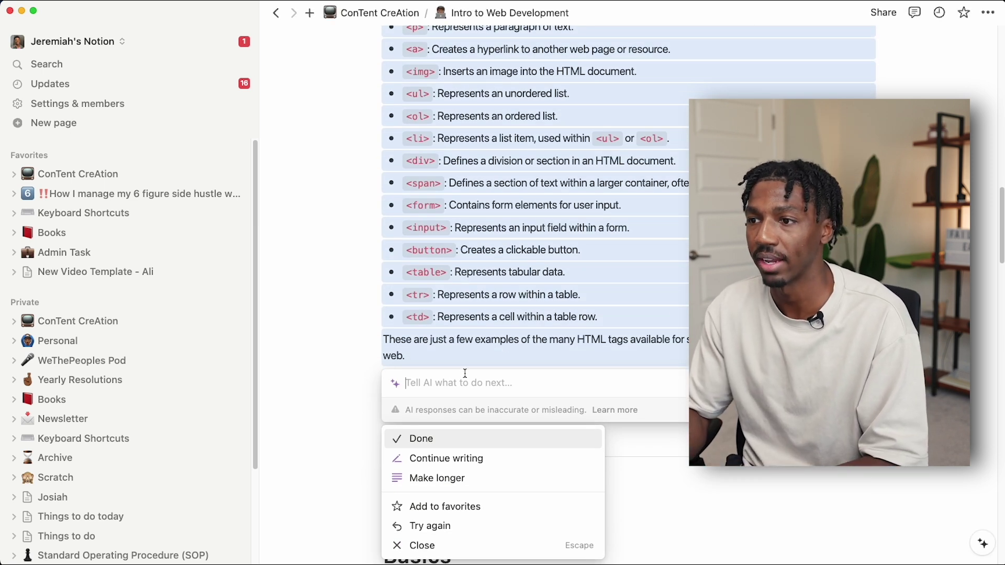
Ask the AI to generate a code example for each HTML tag
type("generate code examples of all of these... please")
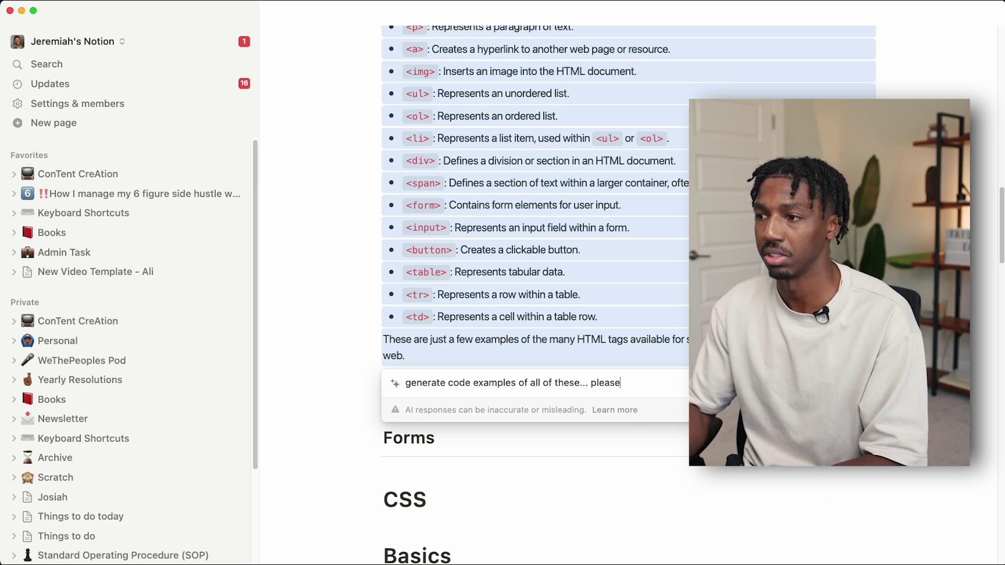
key("Return")
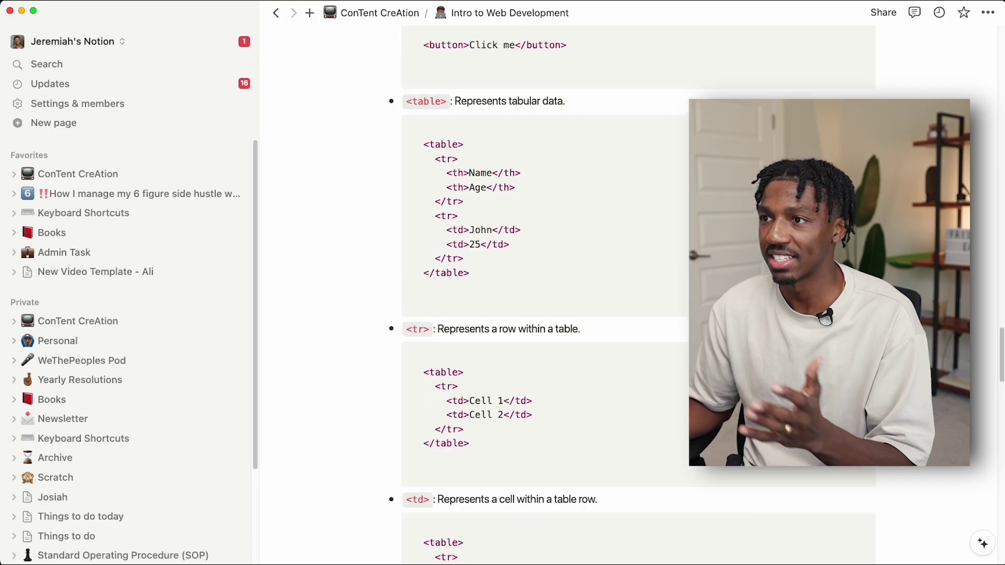
scroll(638, 293, "up", 10)
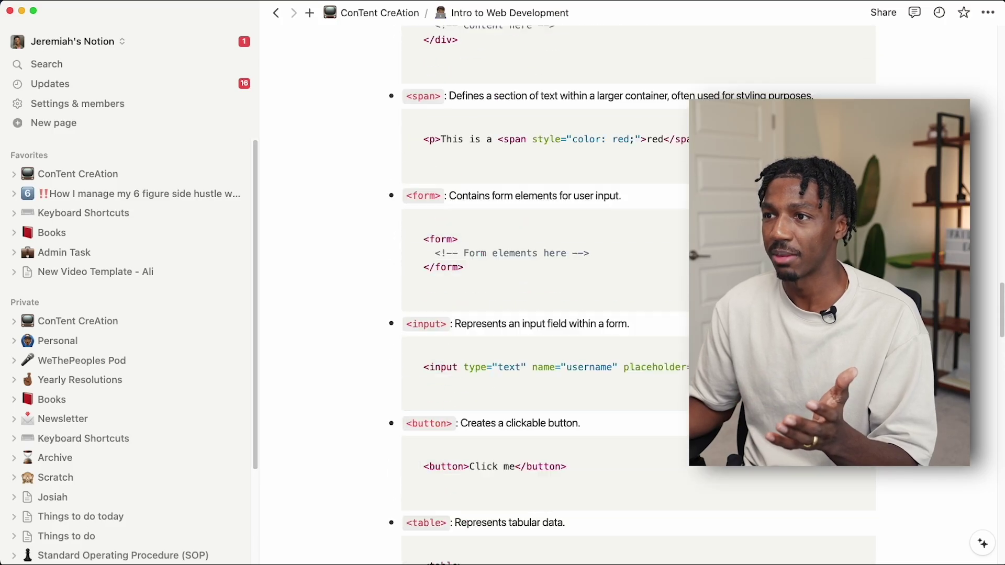
scroll(639, 294, "up", 15)
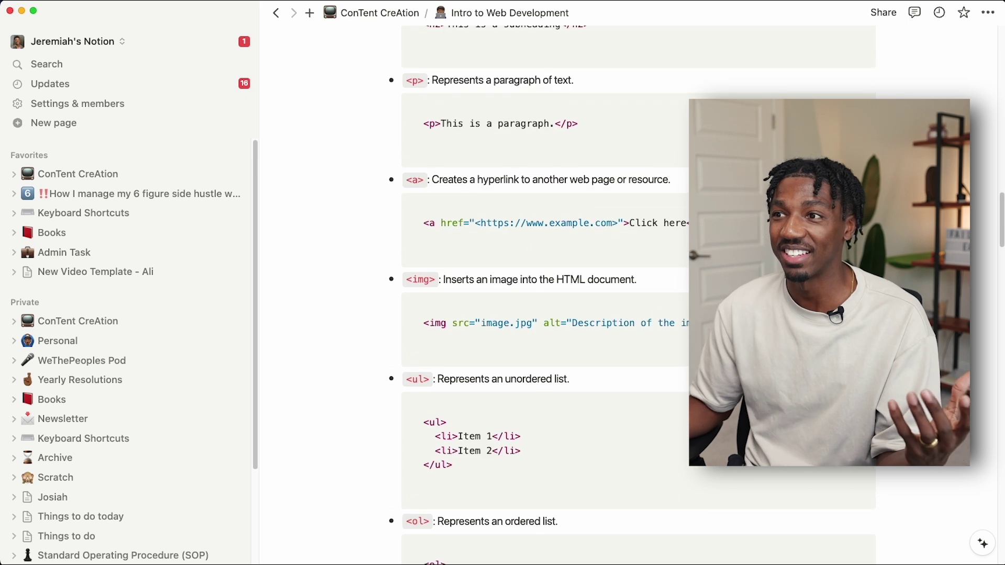
scroll(639, 293, "up", 5)
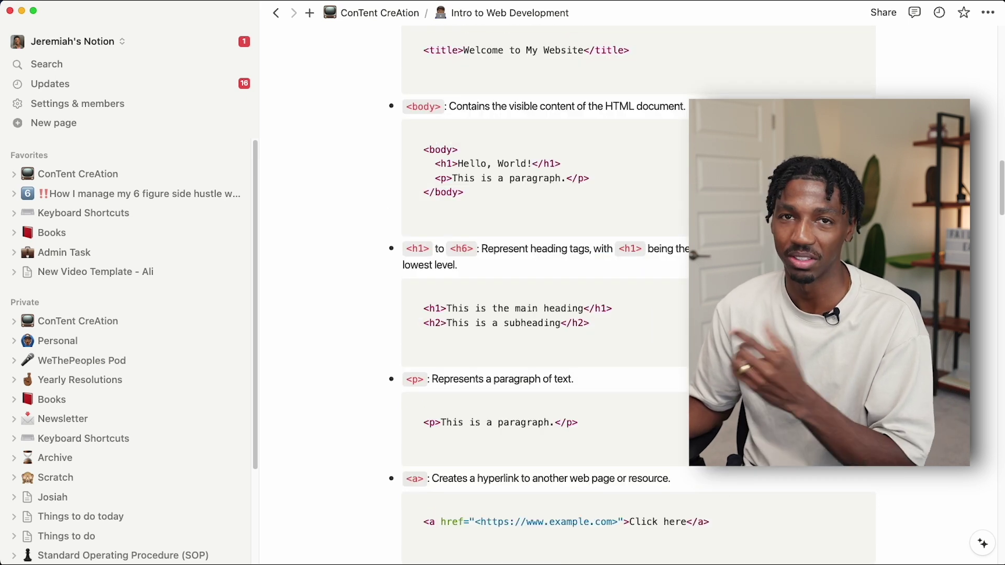
scroll(638, 294, "up", 7)
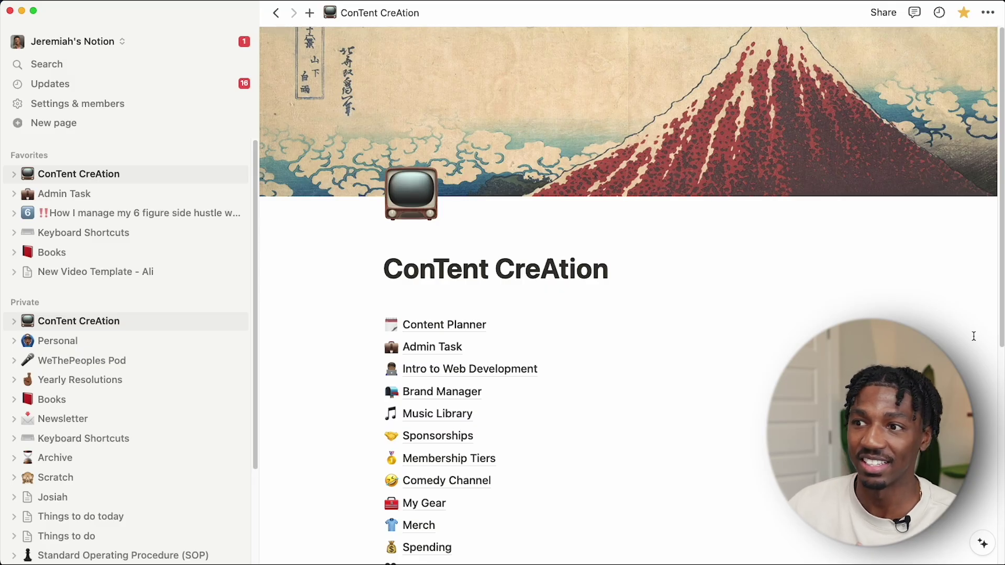
Open Content Planner, hide the sidebar with Cmd+\, and scroll across the board's status columns
left_click(443, 333)
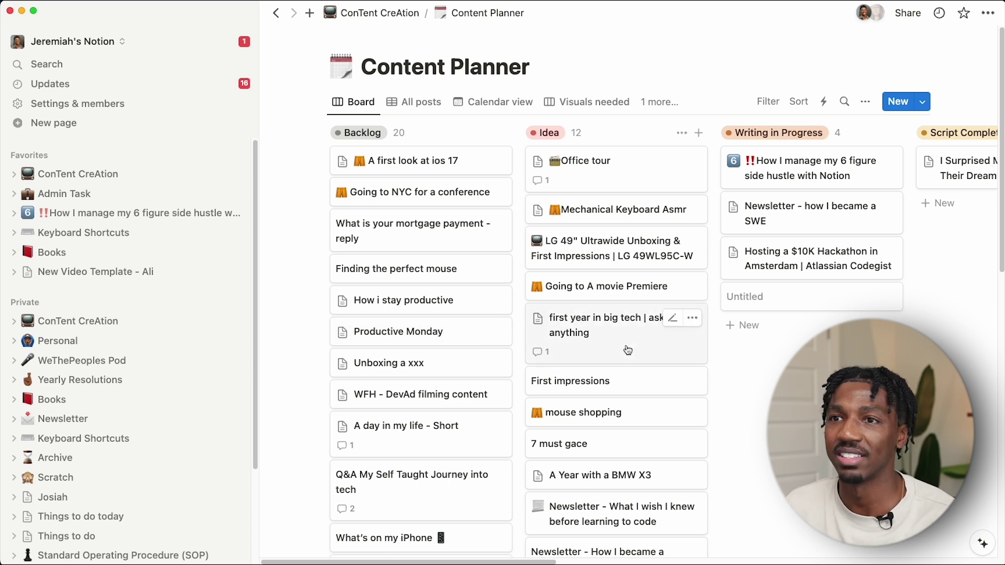
key("super+backslash")
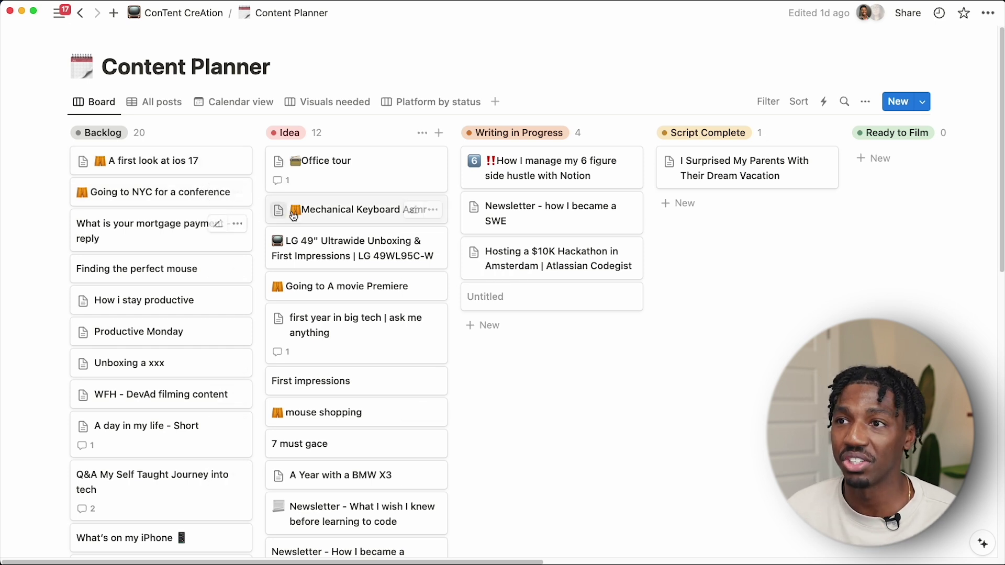
scroll(414, 185, "right", 5)
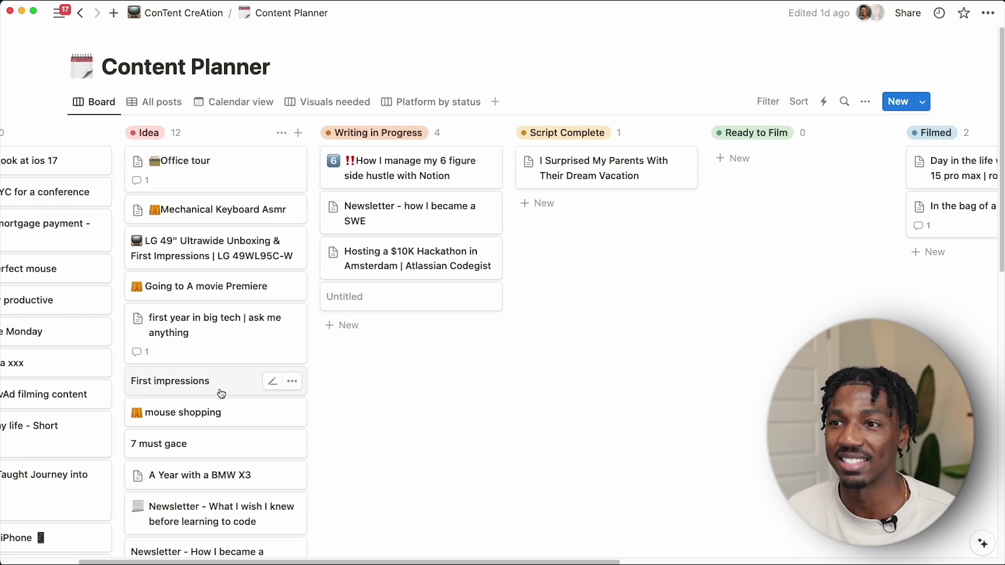
scroll(503, 411, "right", 3)
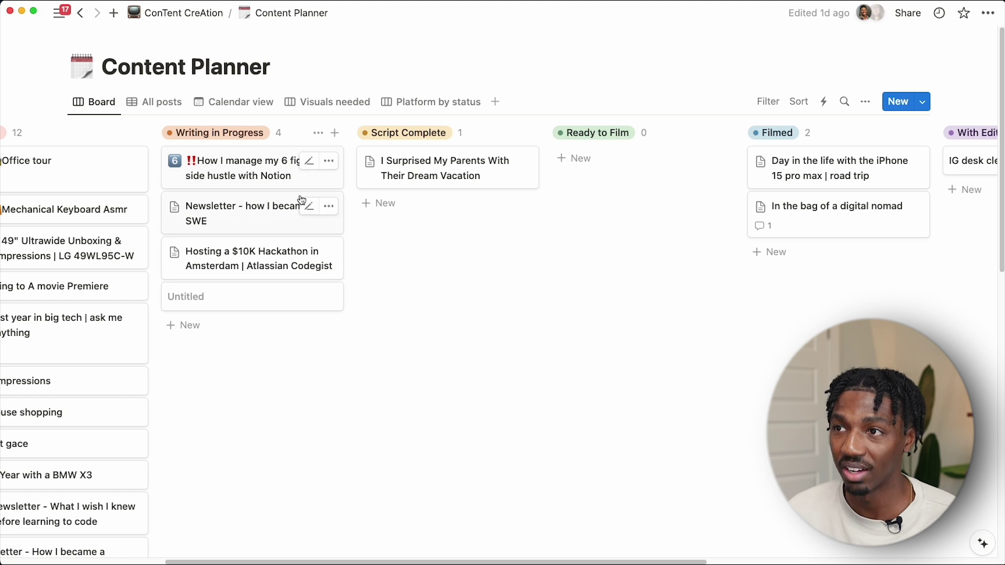
scroll(515, 250, "right", 2)
scroll(567, 223, "right", 2)
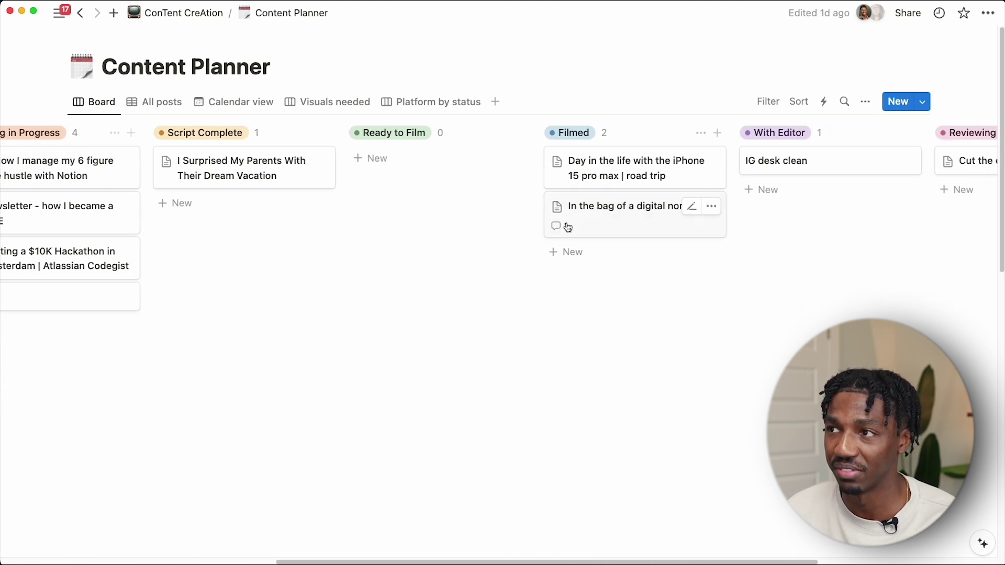
scroll(568, 226, "right", 2)
scroll(830, 206, "right", 2)
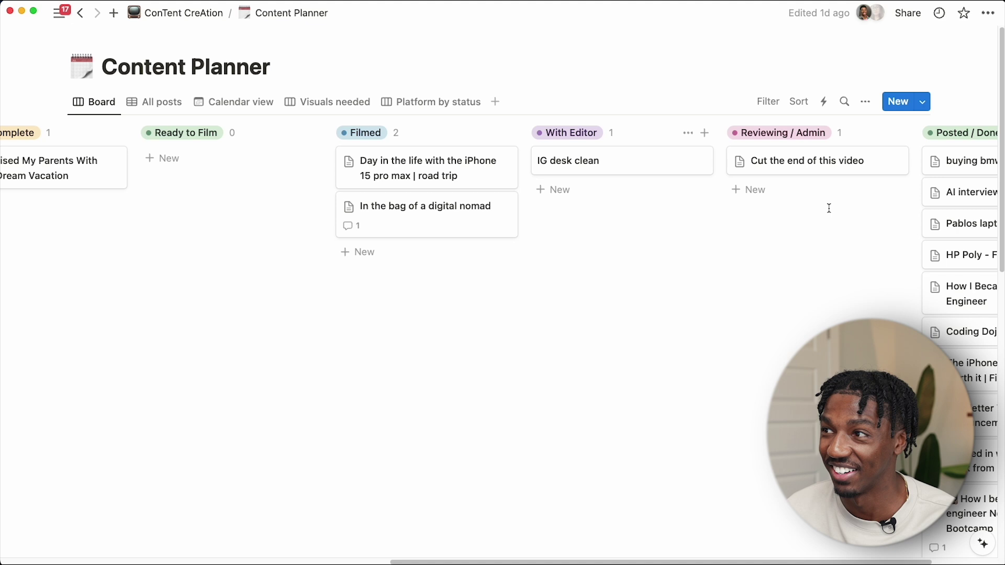
scroll(885, 226, "right", 2)
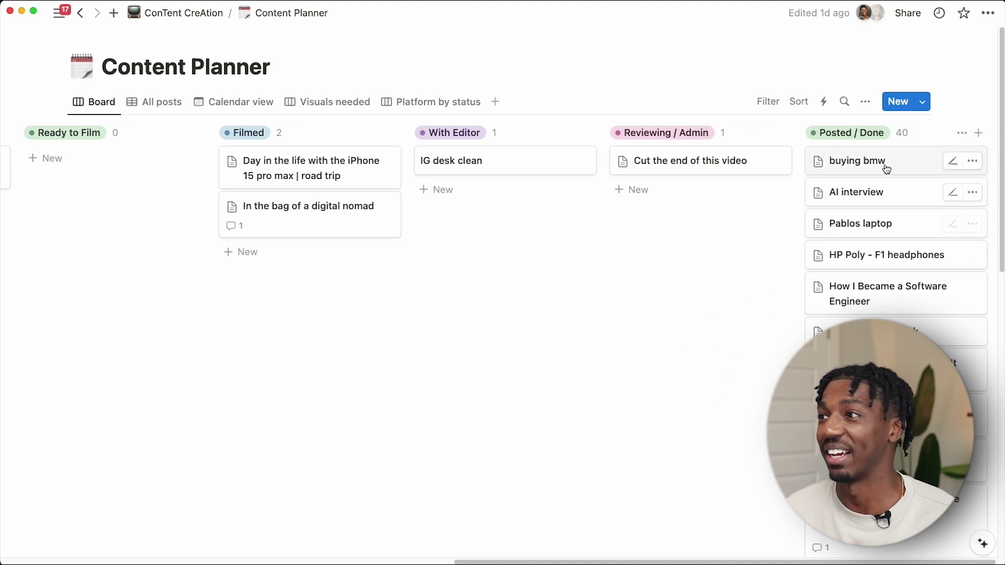
scroll(217, 342, "left", 10)
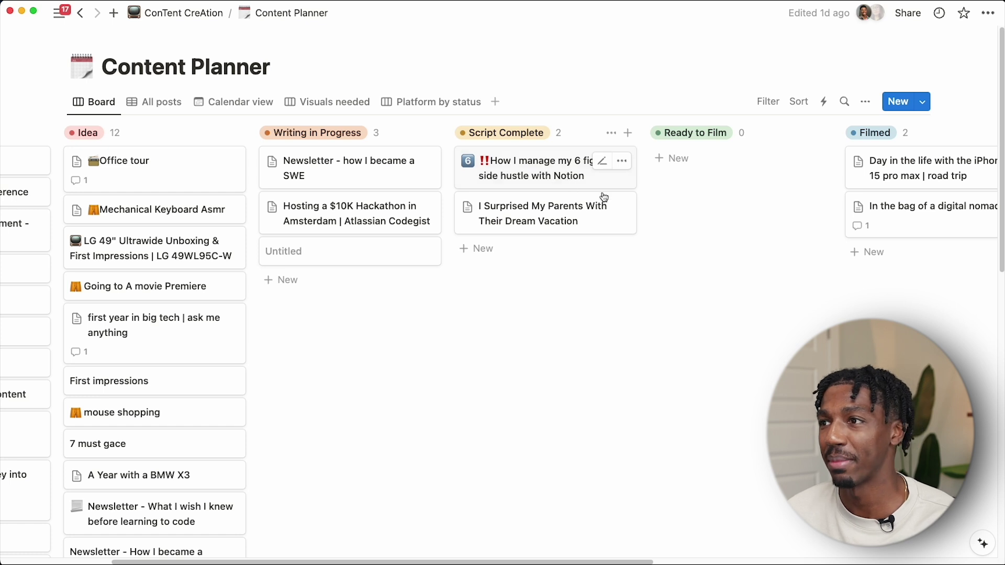
Open the side-hustle video page and check its Area and Platform (YouTube (JP)) options unchanged
left_click(599, 167)
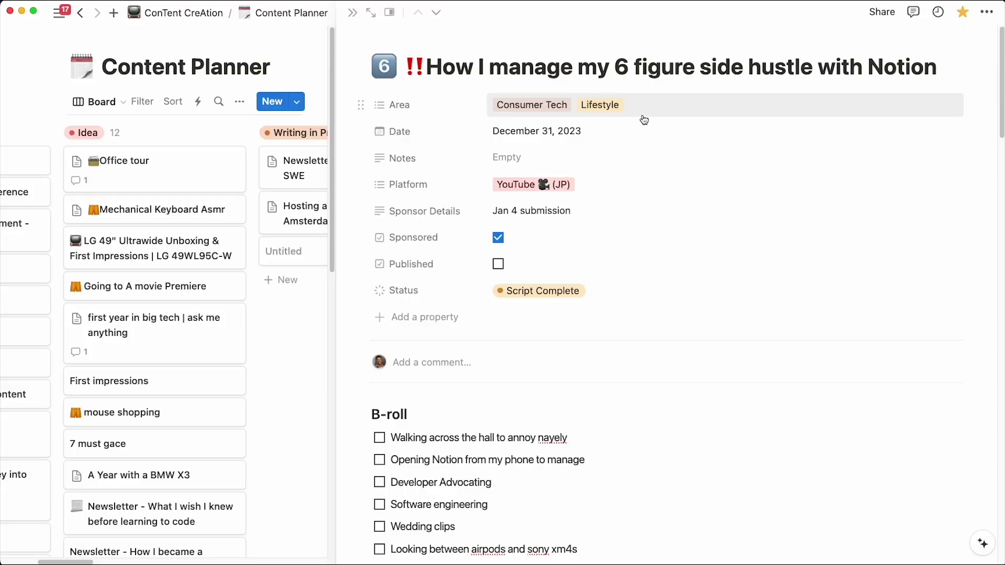
left_click(643, 109)
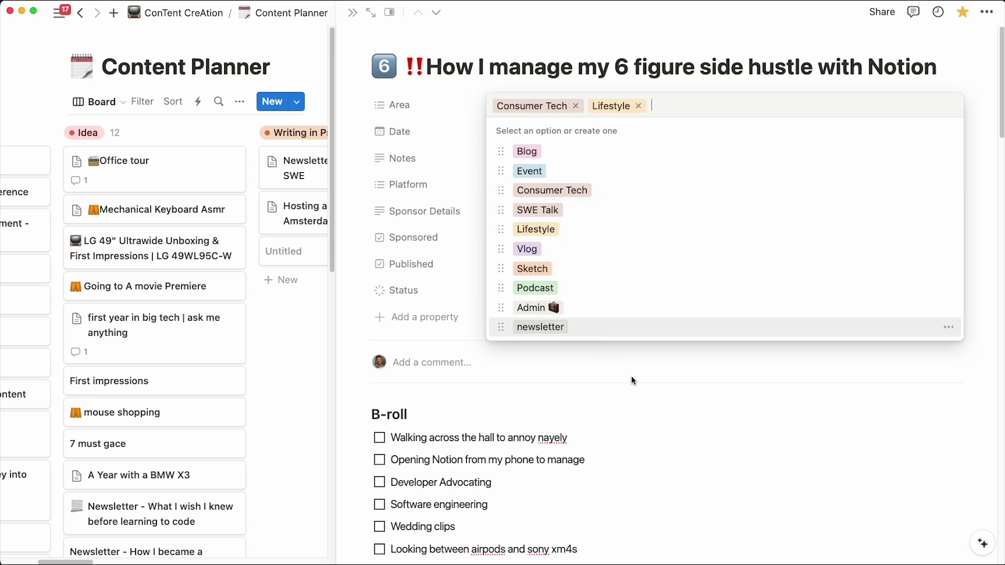
key("Escape")
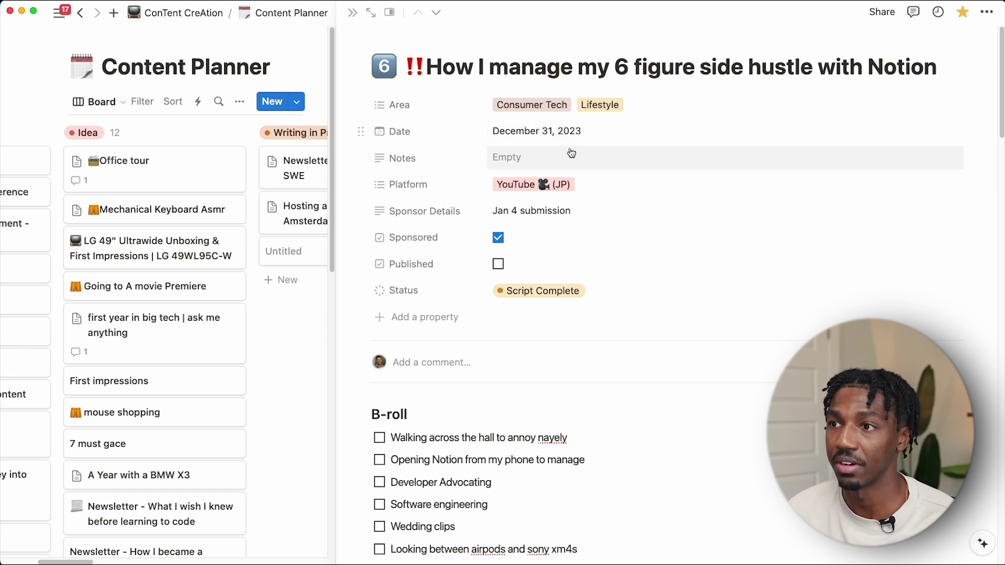
scroll(573, 153, "down", 1)
left_click(582, 170)
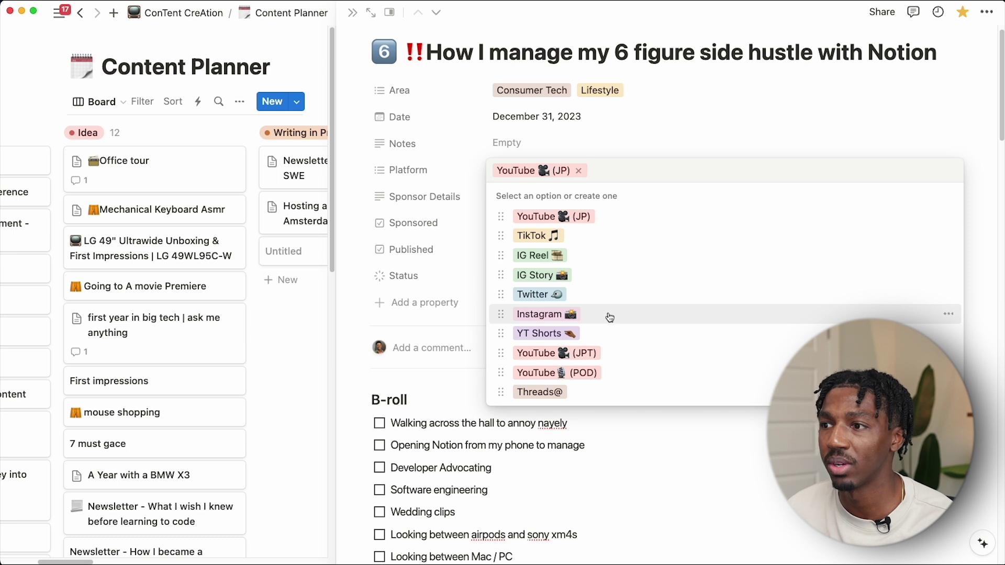
left_click(681, 449)
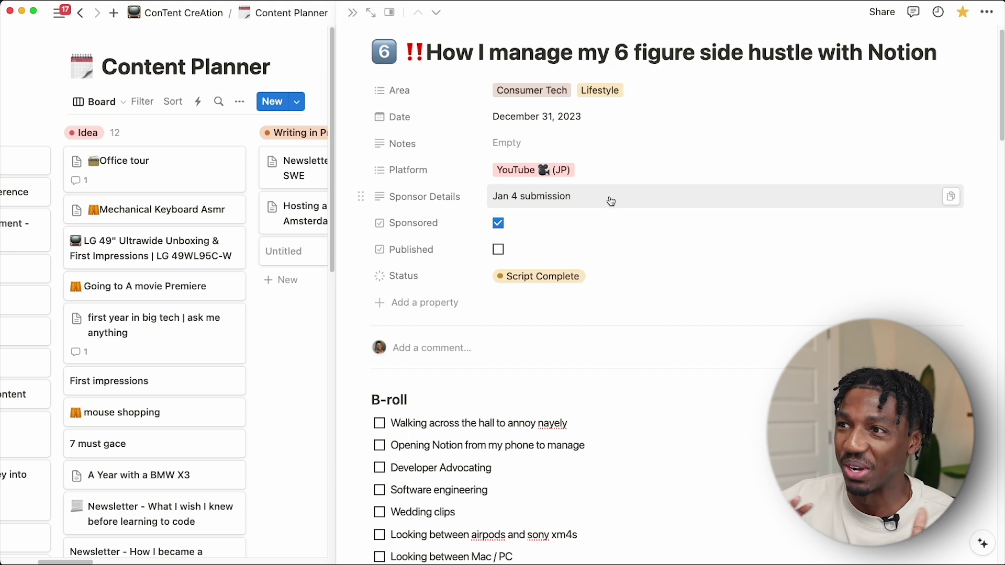
Toggle the Sponsored and Published checkboxes back to their original state and scroll the page
left_click(499, 224)
left_click(499, 224)
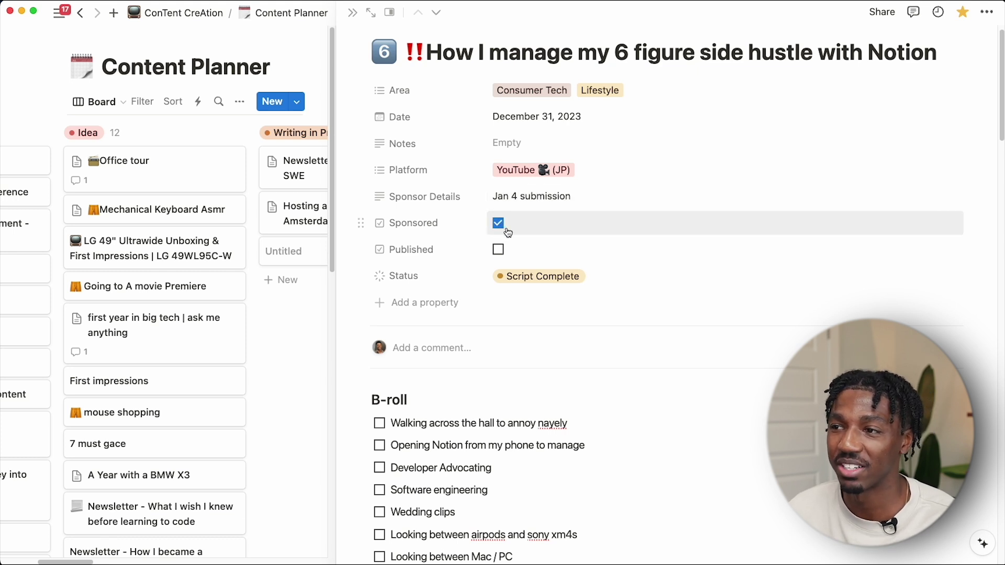
left_click(502, 254)
left_click(500, 254)
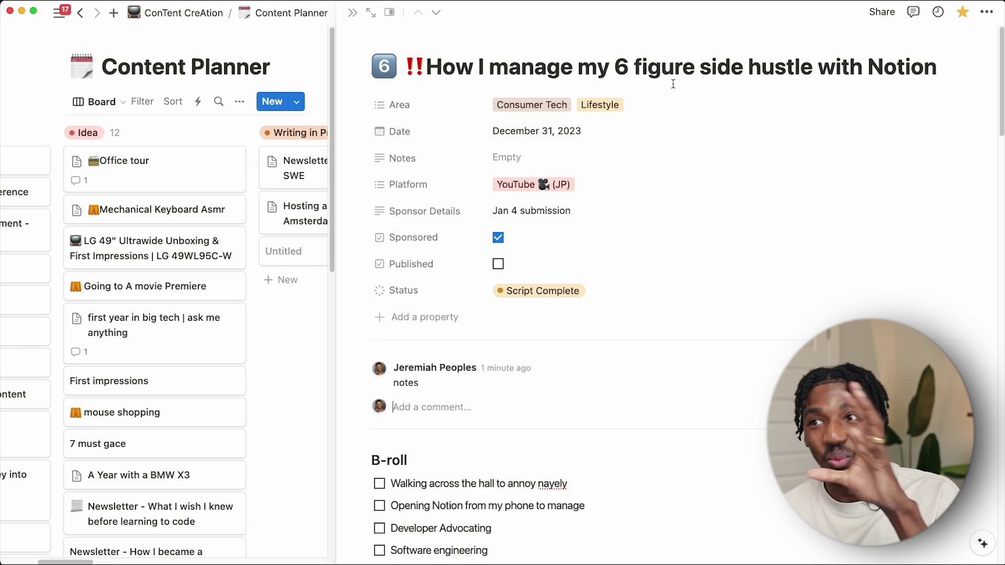
scroll(548, 408, "down", 10)
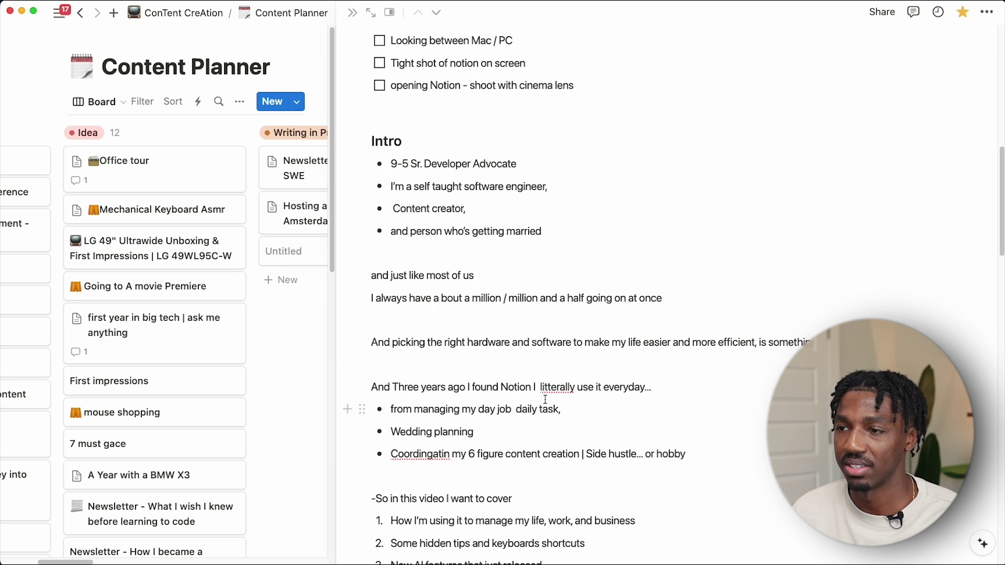
scroll(546, 400, "down", 10)
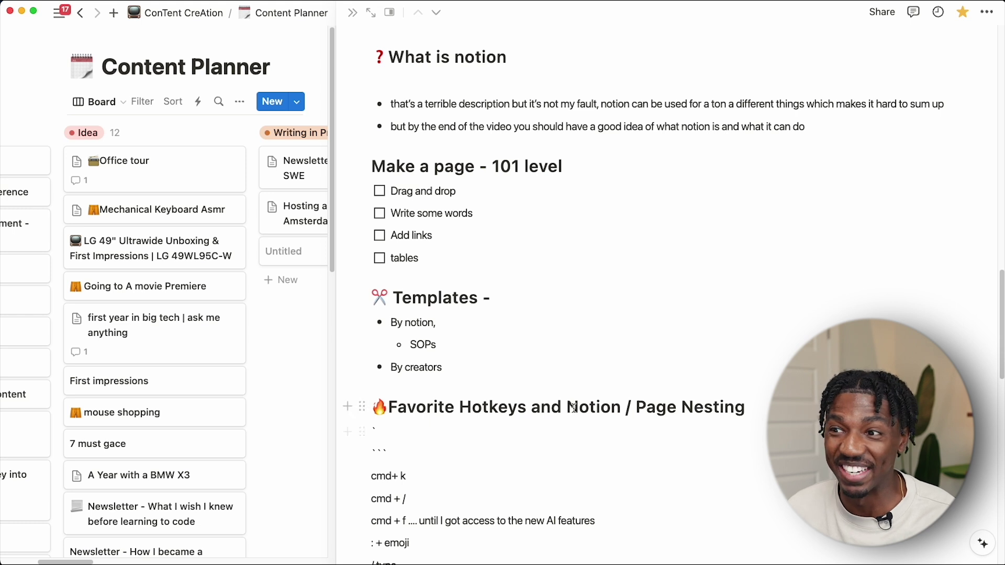
scroll(574, 408, "down", 6)
scroll(564, 326, "up", 20)
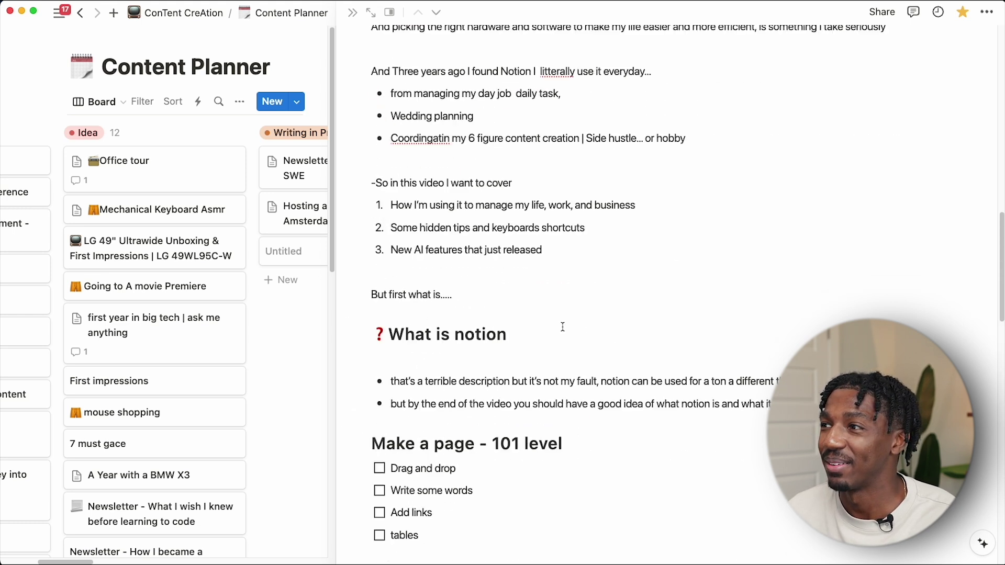
scroll(562, 323, "up", 10)
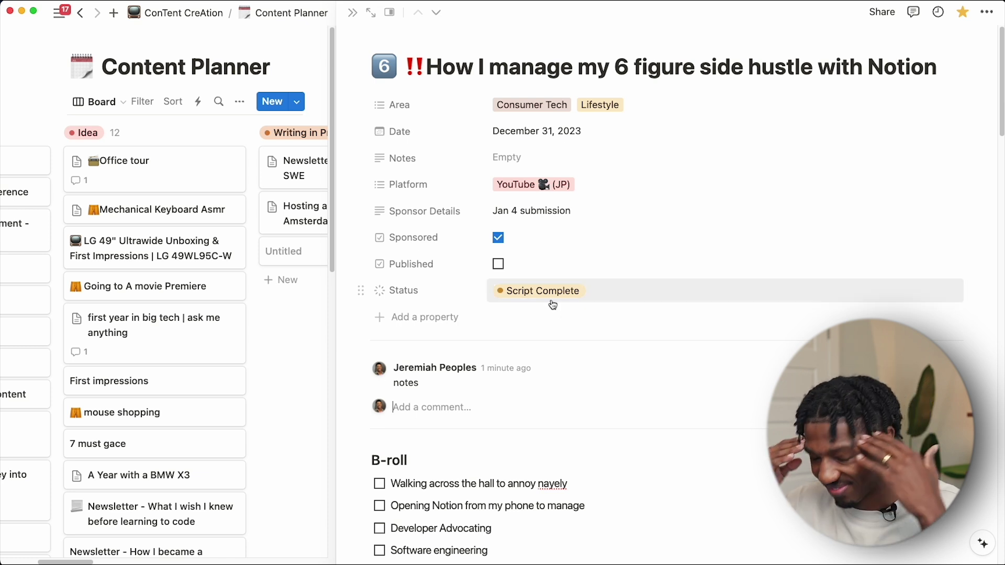
Close the post preview and scroll sideways across the Content Planner board
left_click(335, 326)
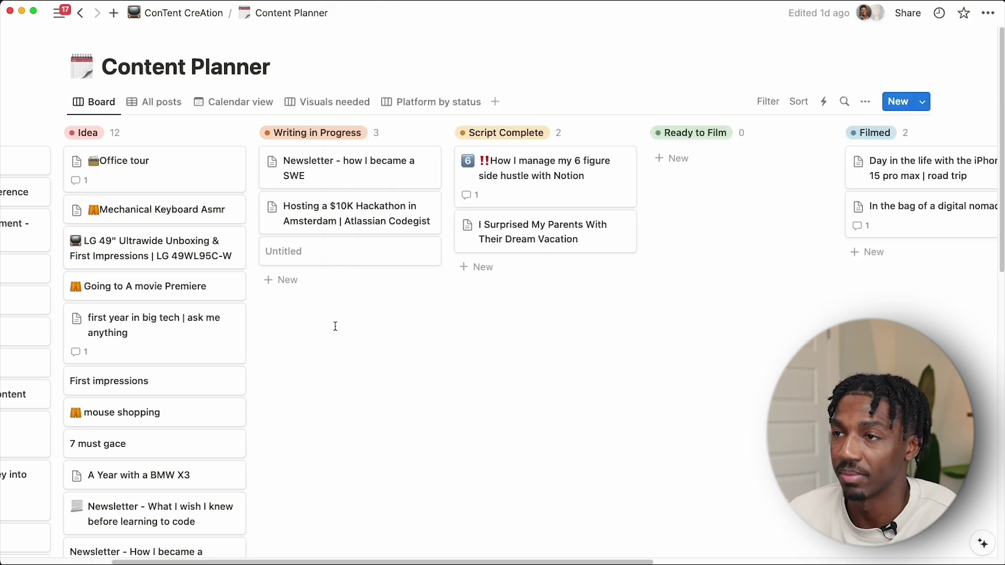
scroll(345, 349, "left", 5)
scroll(339, 350, "right", 8)
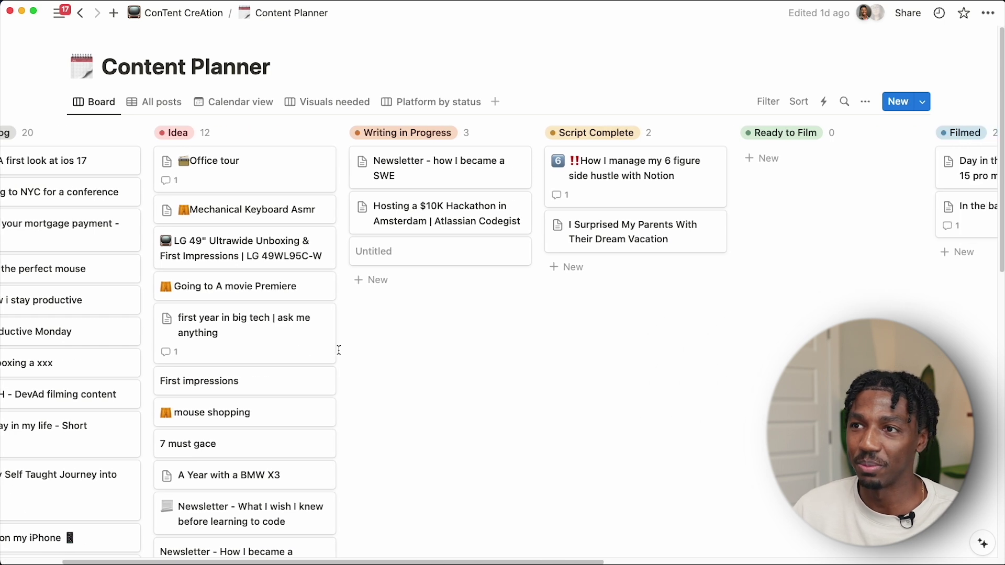
scroll(339, 350, "right", 3)
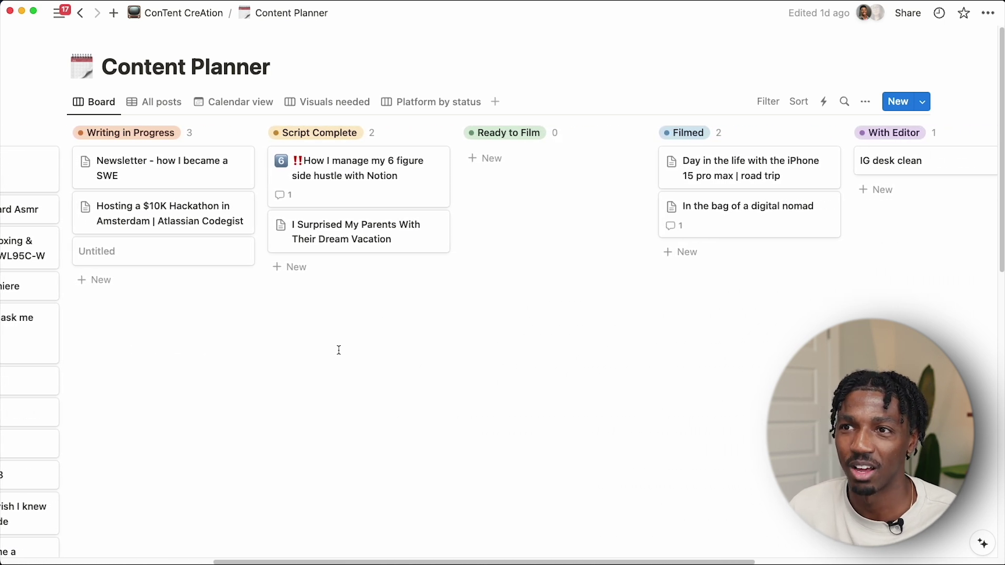
scroll(339, 350, "left", 6)
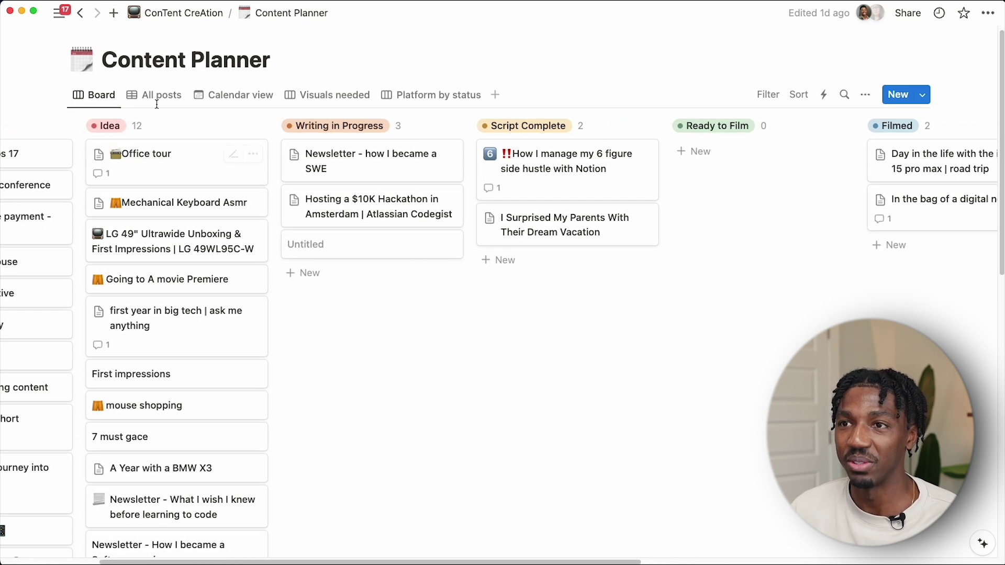
Switch to the All posts table and inspect its Writing in Progress / Script Complete filter
left_click(157, 95)
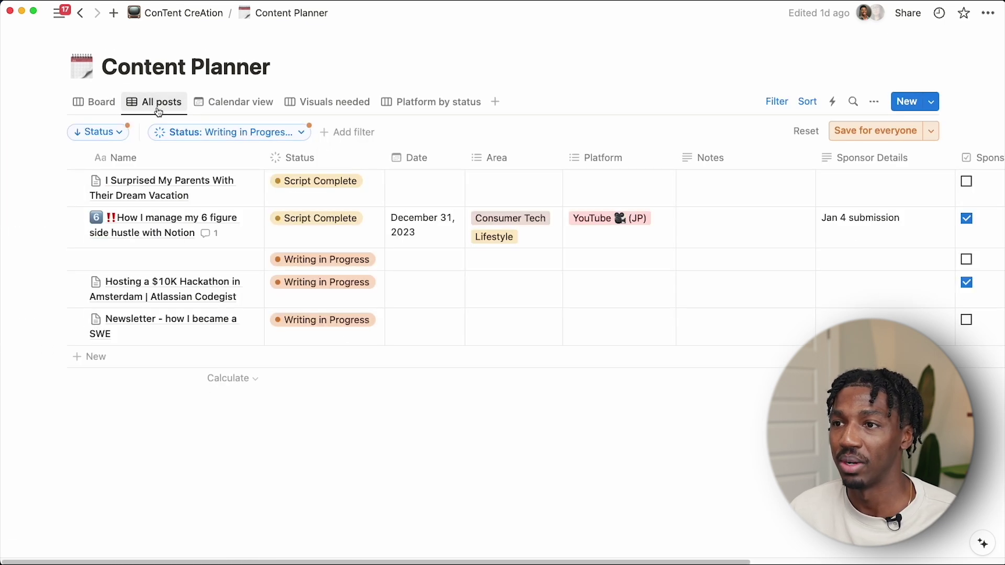
left_click(295, 139)
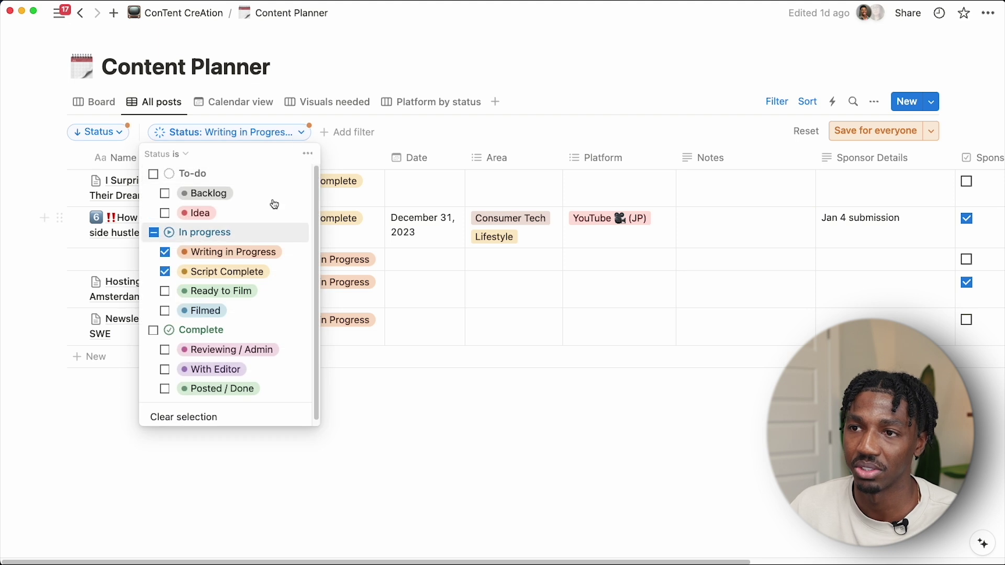
left_click(445, 120)
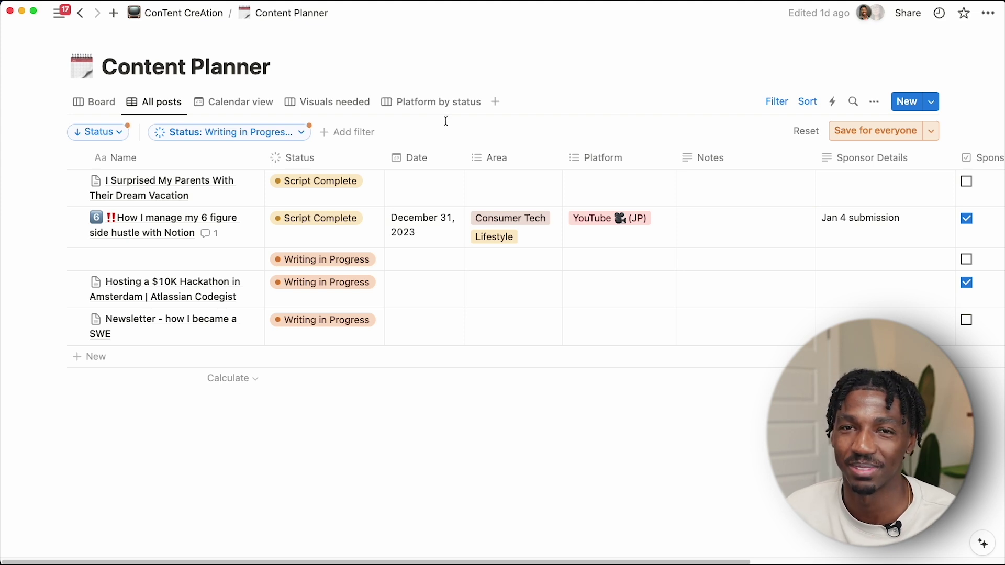
Switch to the Calendar view and scroll through the December 2023 posts down to Dec 31
left_click(249, 105)
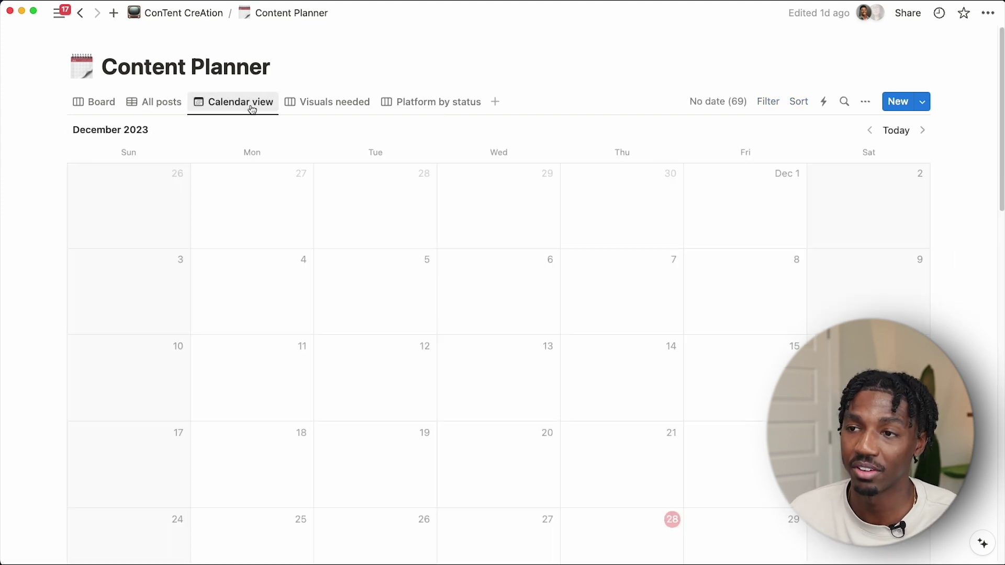
scroll(423, 268, "down", 2)
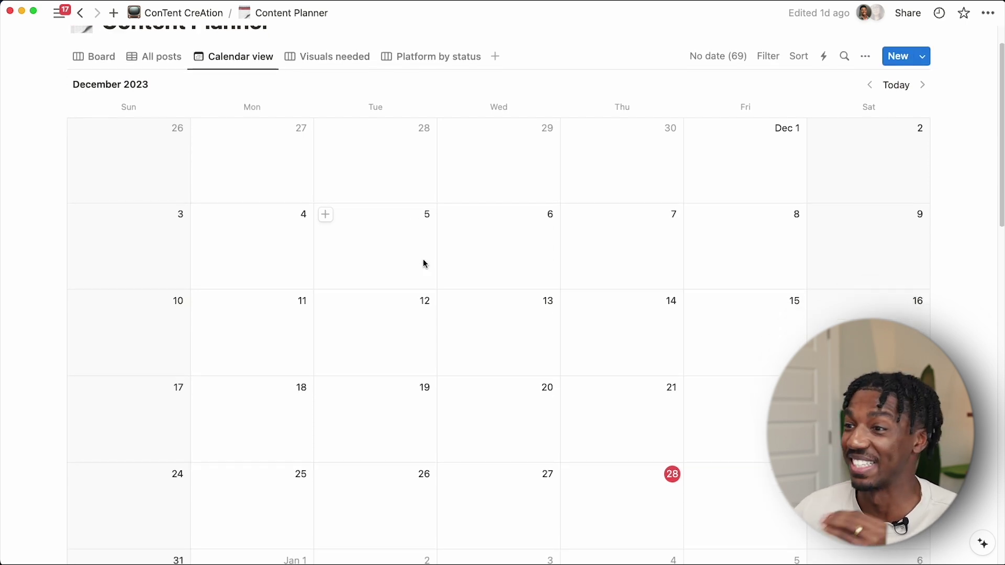
scroll(488, 320, "down", 3)
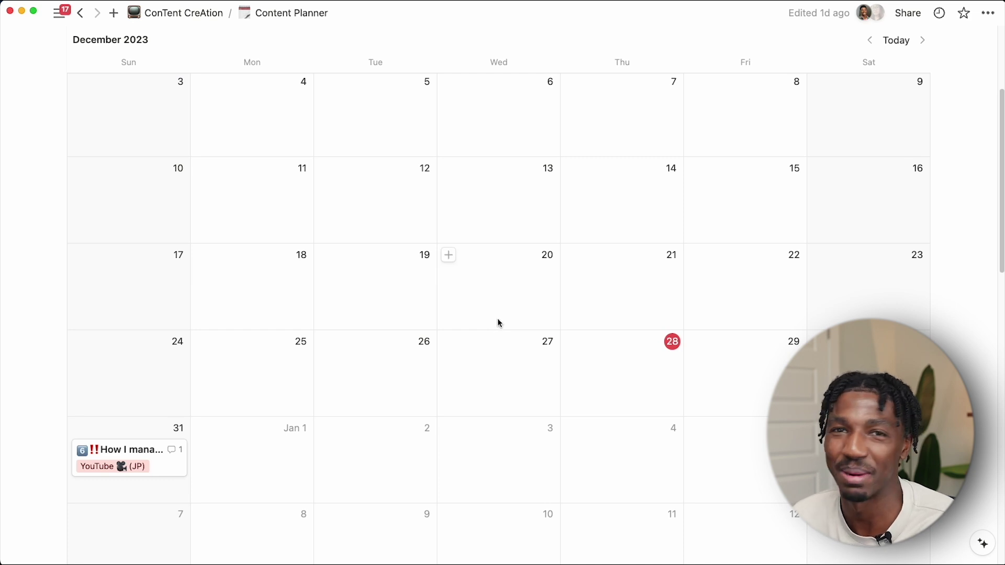
scroll(499, 321, "up", 4)
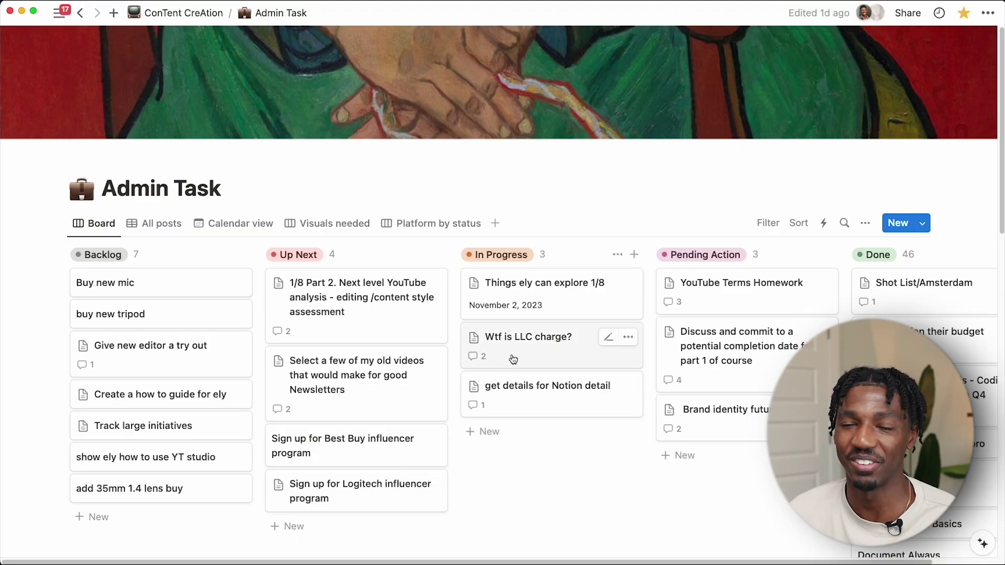
Scroll the board sideways and peek at the Brand identity future thinking task under Pending Action
scroll(670, 422, "right", 3)
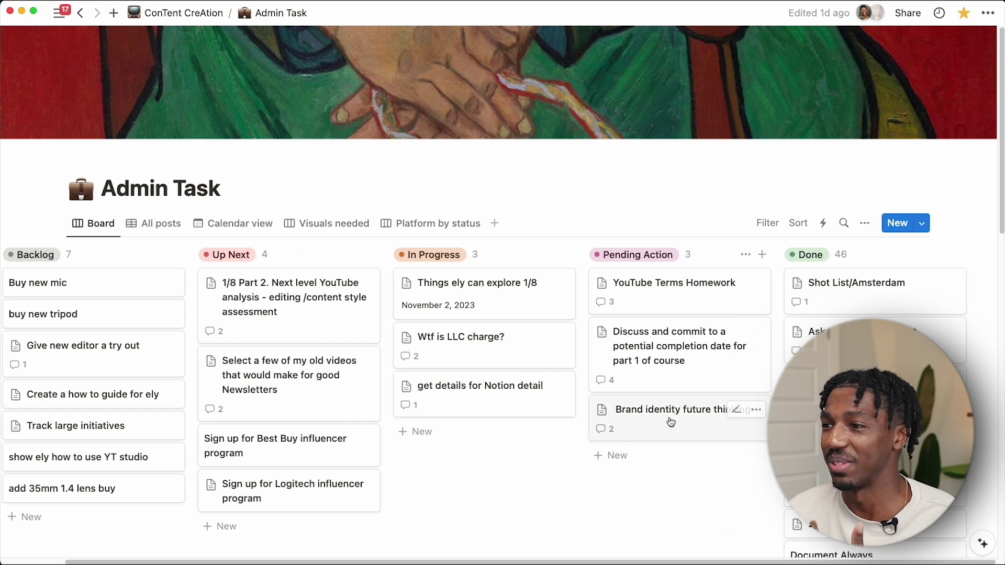
left_click(671, 422)
scroll(669, 440, "down", 3)
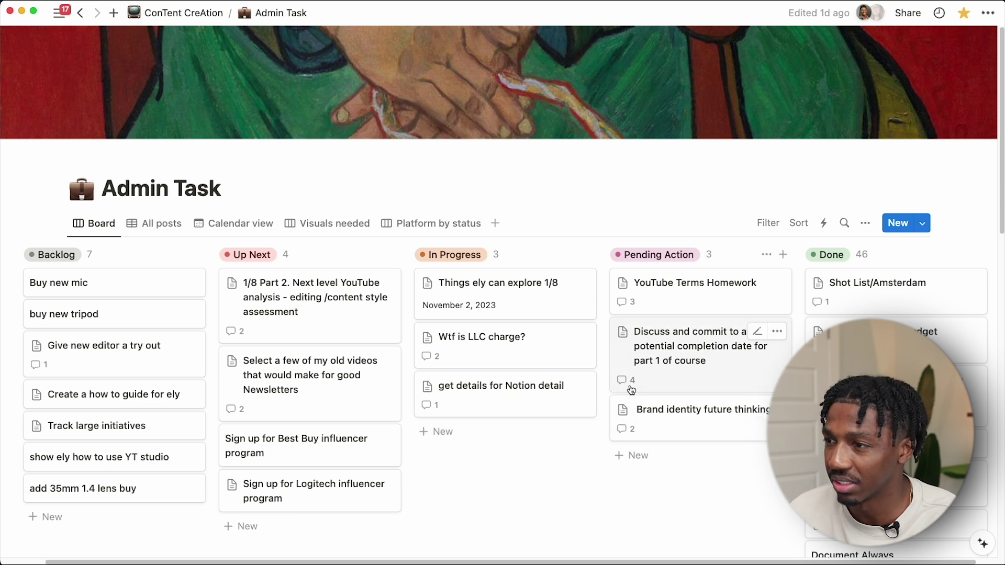
Peek at the 'Discuss and commit…' task about a course completion date
left_click(633, 391)
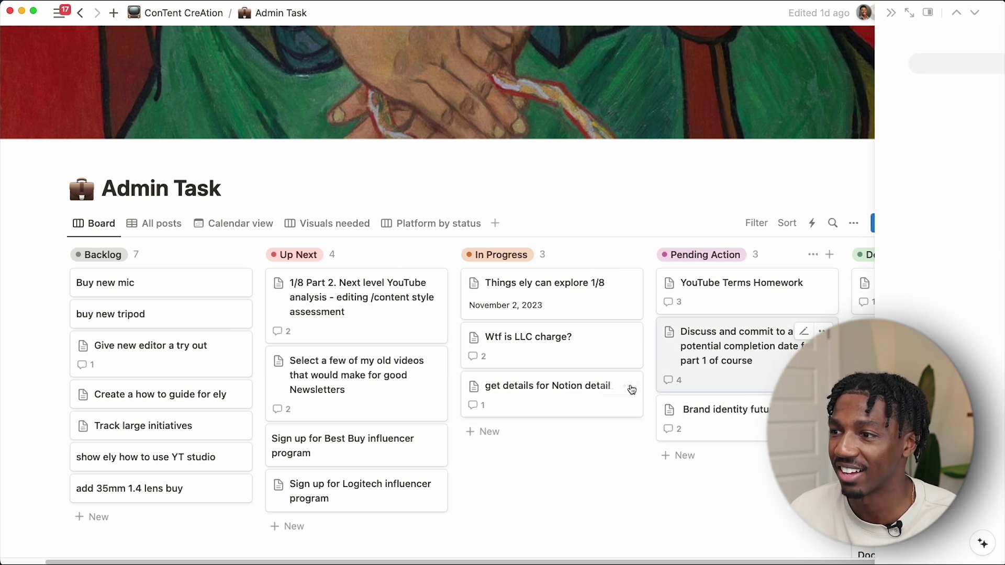
scroll(537, 410, "down", 1)
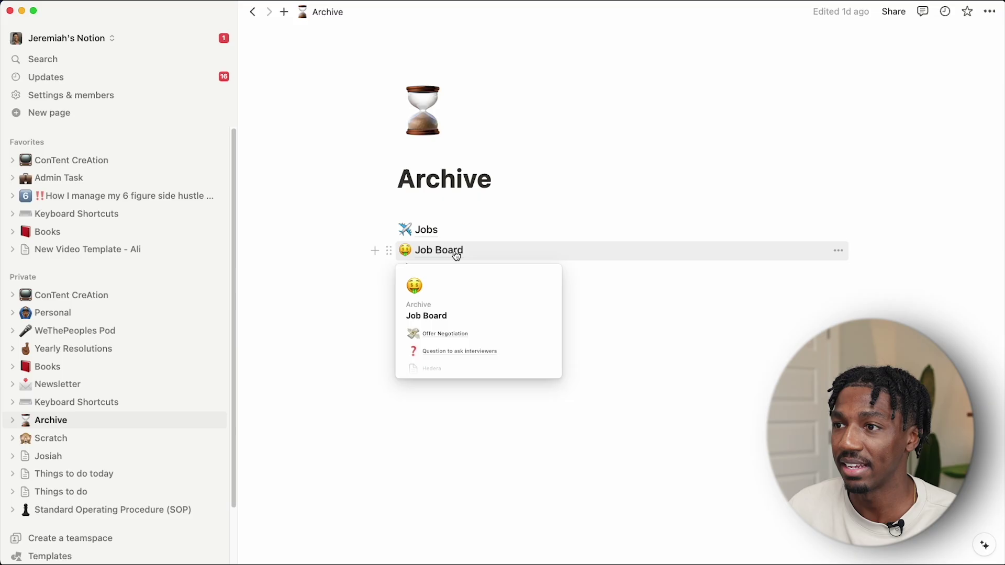
Open the Job Board database from Archive as a full page and scroll its rows
left_click(455, 253)
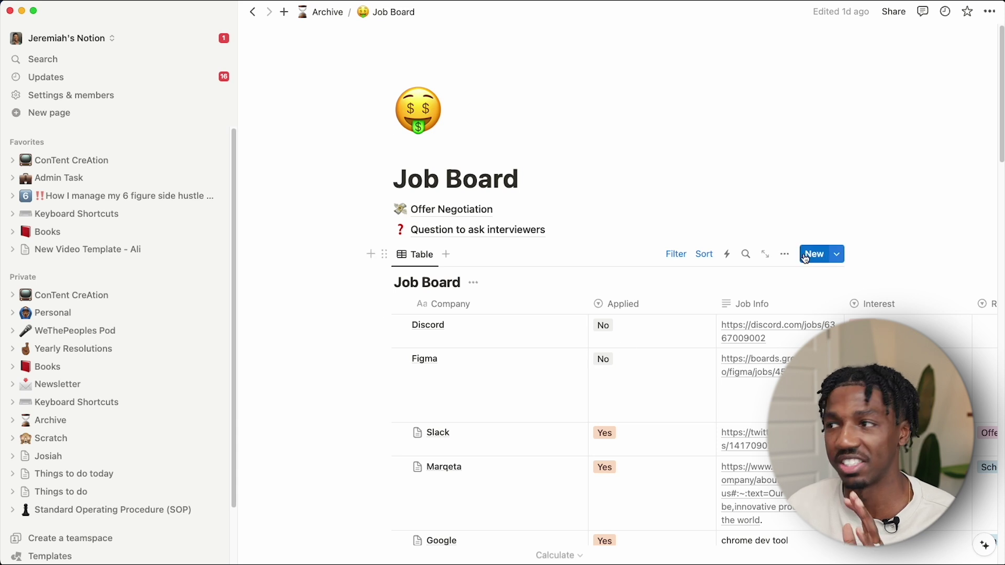
left_click(767, 255)
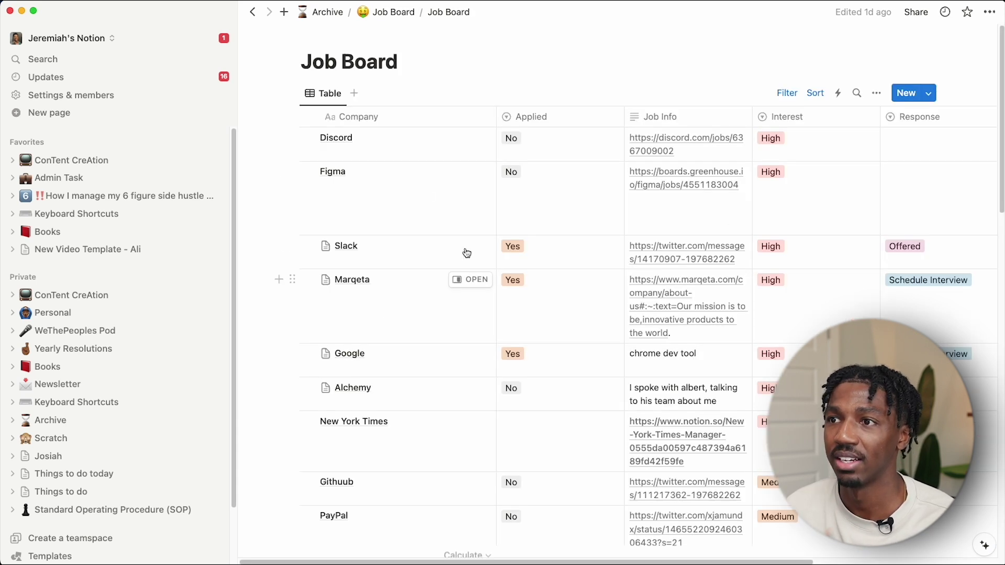
scroll(584, 316, "down", 2)
scroll(574, 315, "down", 1)
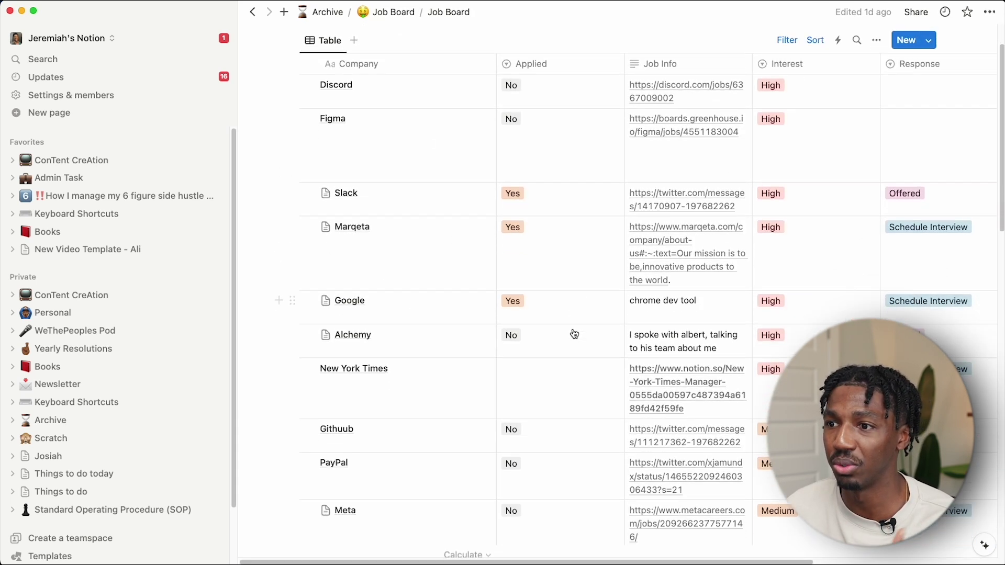
scroll(523, 356, "down", 2)
scroll(499, 367, "down", 1)
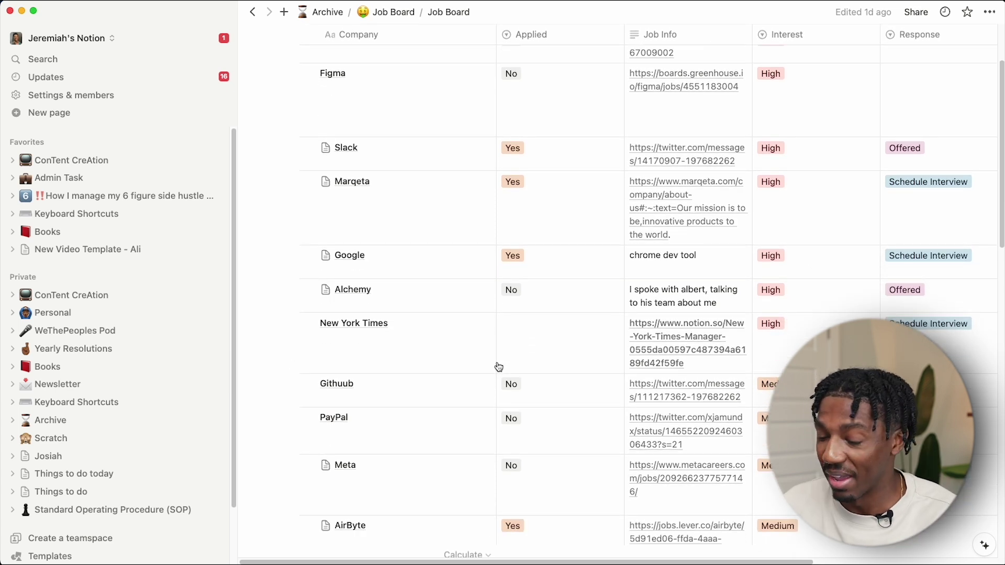
Hide the sidebar to reveal the Notes column and view Figma's Response options
key("super+backslash")
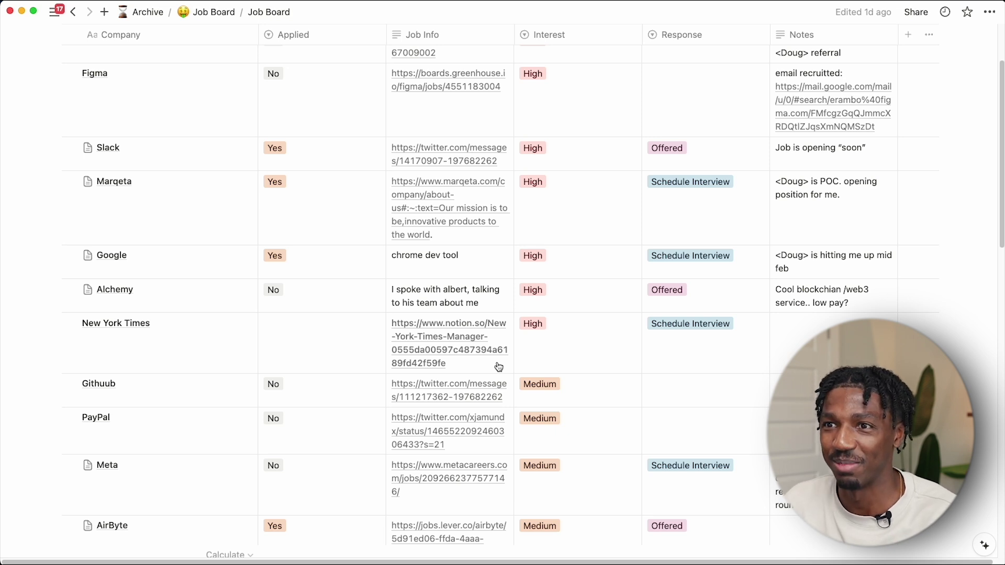
scroll(537, 304, "up", 3)
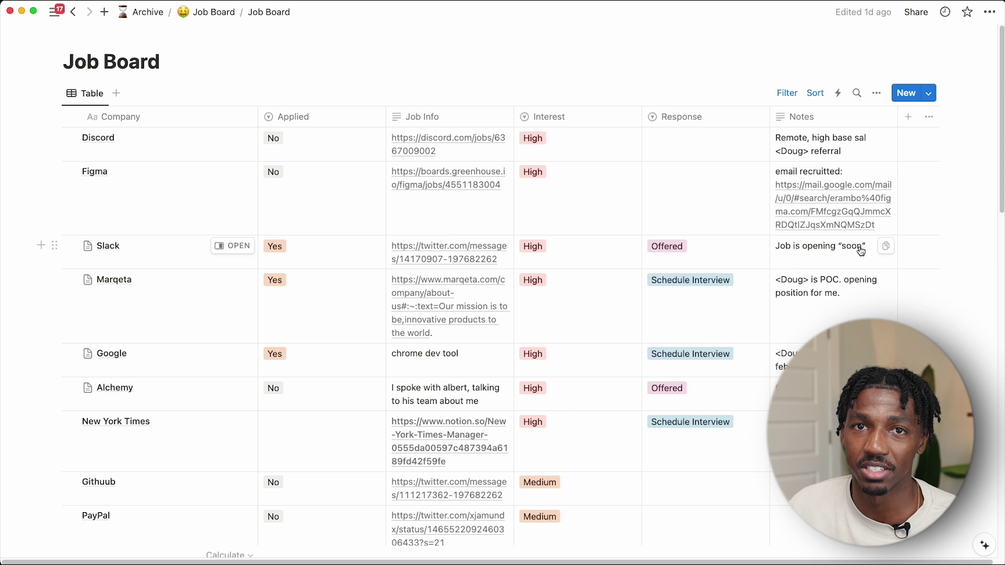
left_click(730, 196)
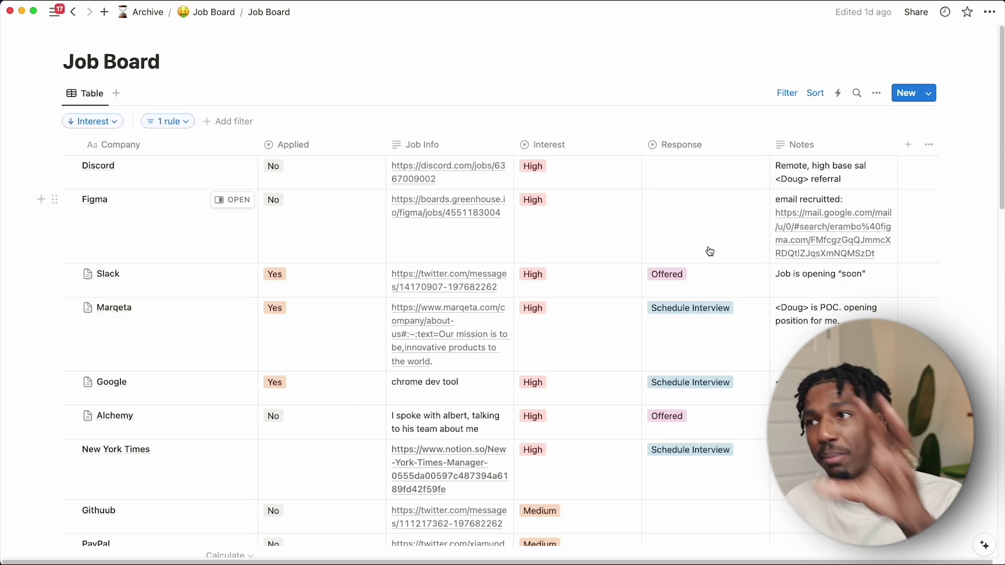
Sort the Job Board by Interest ascending, bringing Low-interest companies like MongoDB, Wix and Twilio first
left_click(547, 147)
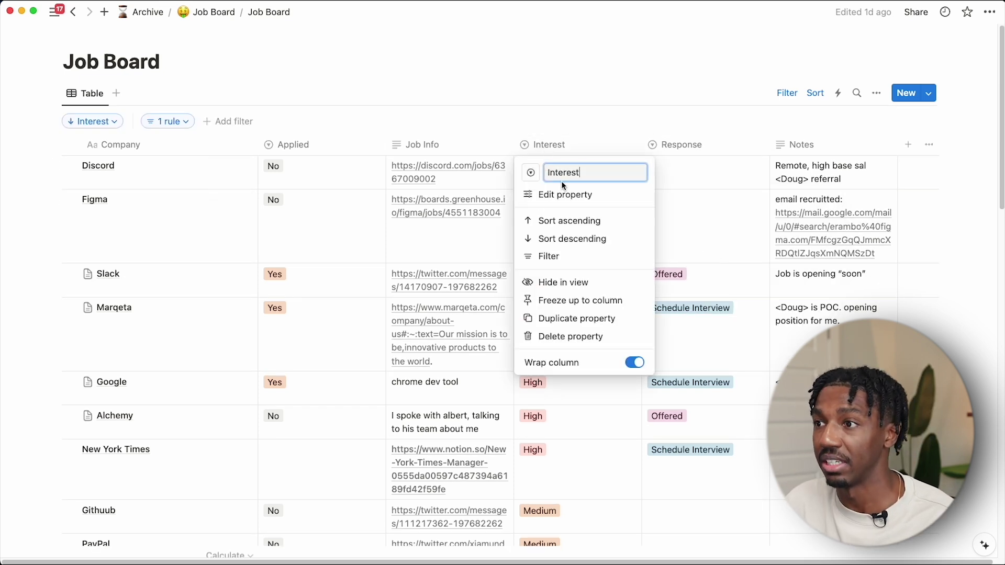
left_click(590, 221)
scroll(671, 208, "down", 2)
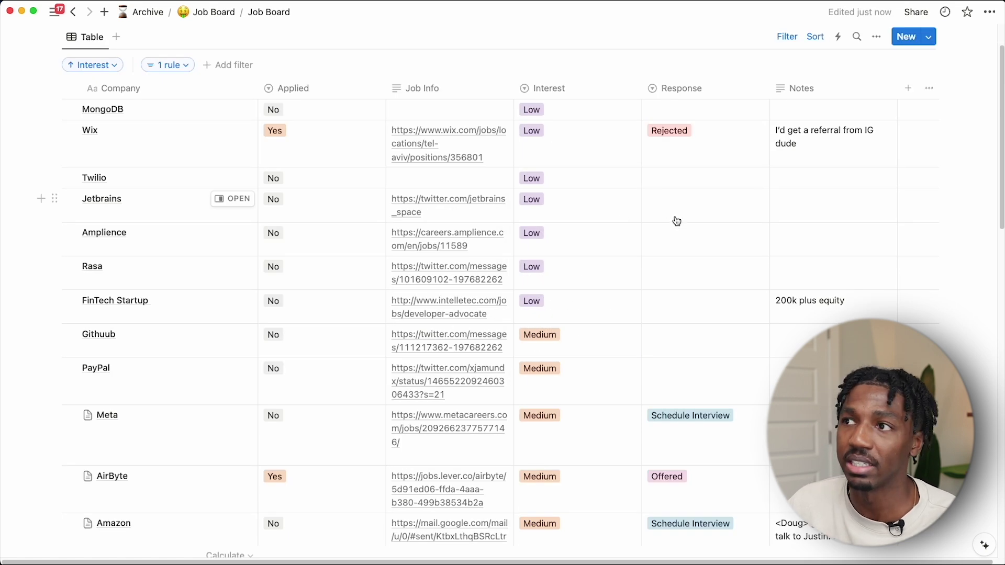